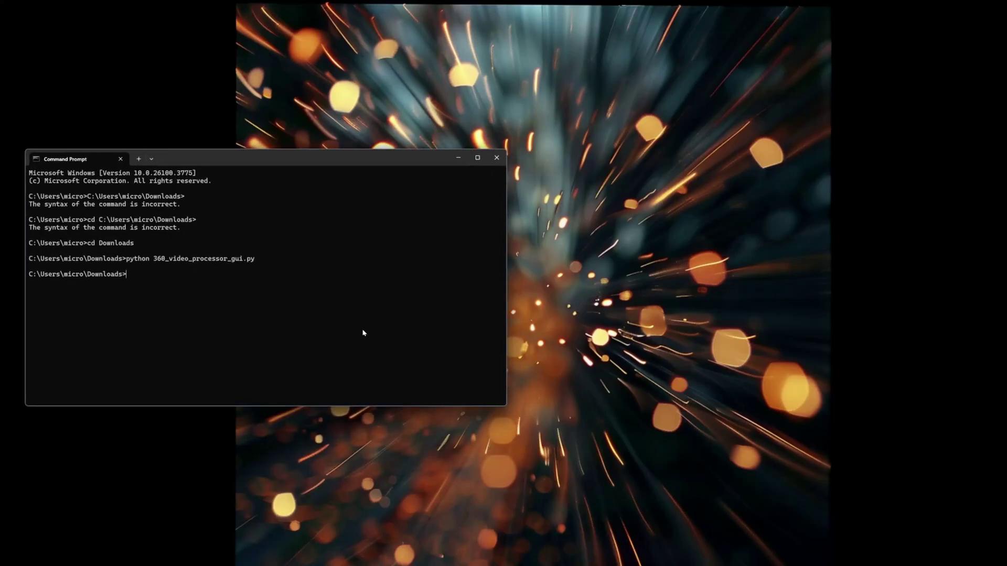
Rerun the 360_video_processor_gui.py script from the Downloads folder and move its window clear beside the desktop's free space
key(Up)
key(Return)
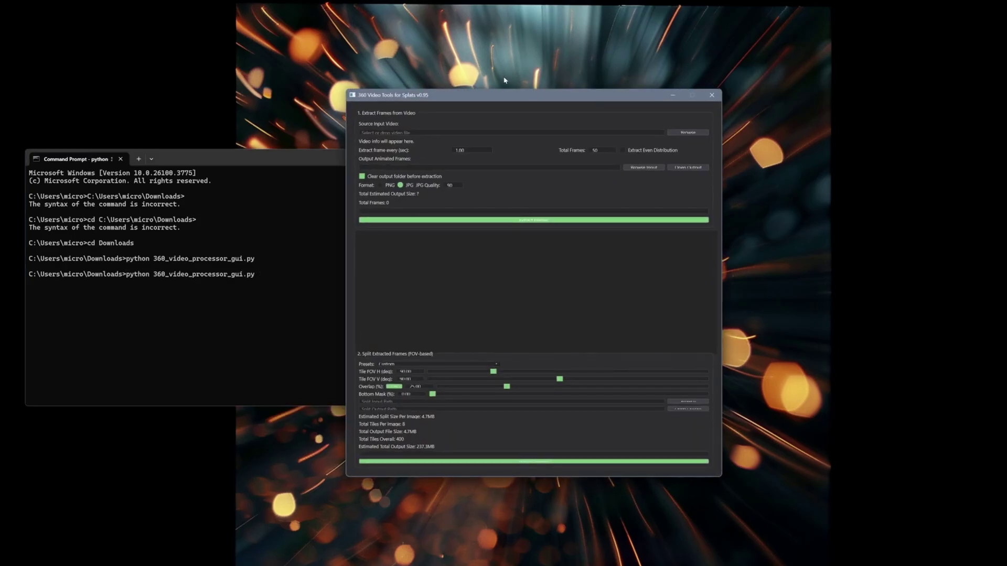
drag(507, 96, 400, 65)
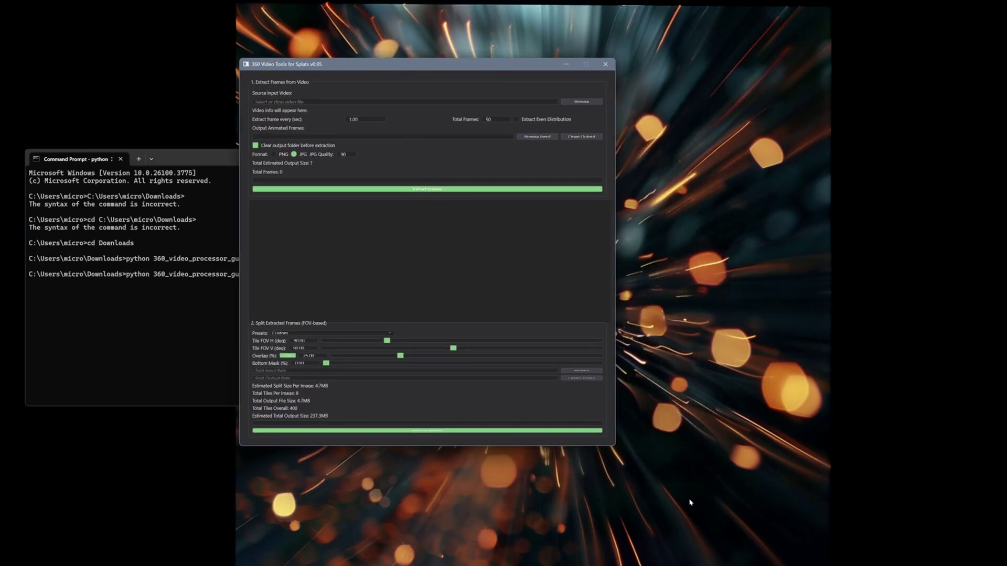
drag(498, 69, 322, 78)
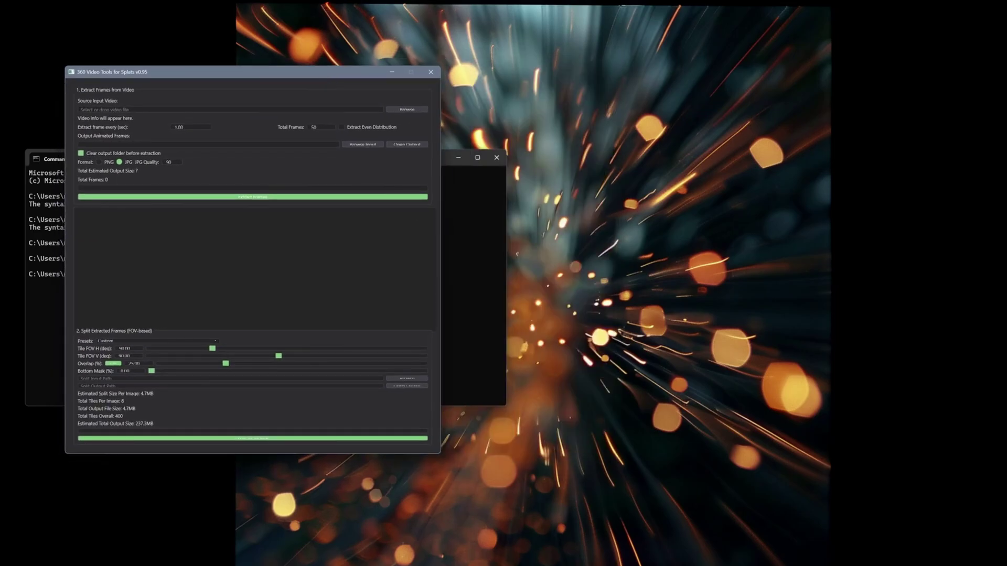
Load VID_20250508_083002_00_013.mp4 from the sydenhamParkRoad folder as the source input video
click(455, 548)
right_click(556, 118)
mouse_move(630, 171)
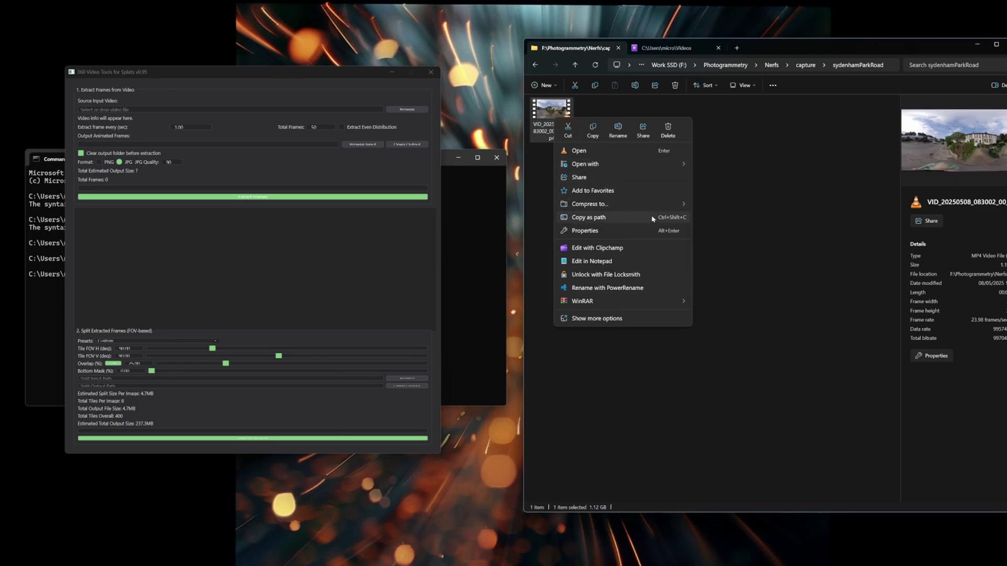
mouse_move(651, 209)
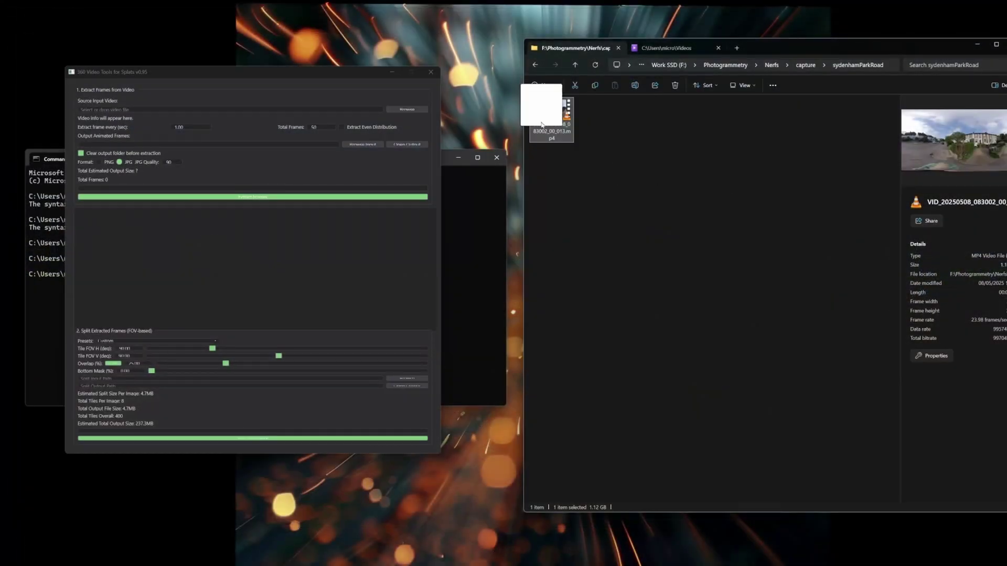
drag(552, 118, 205, 167)
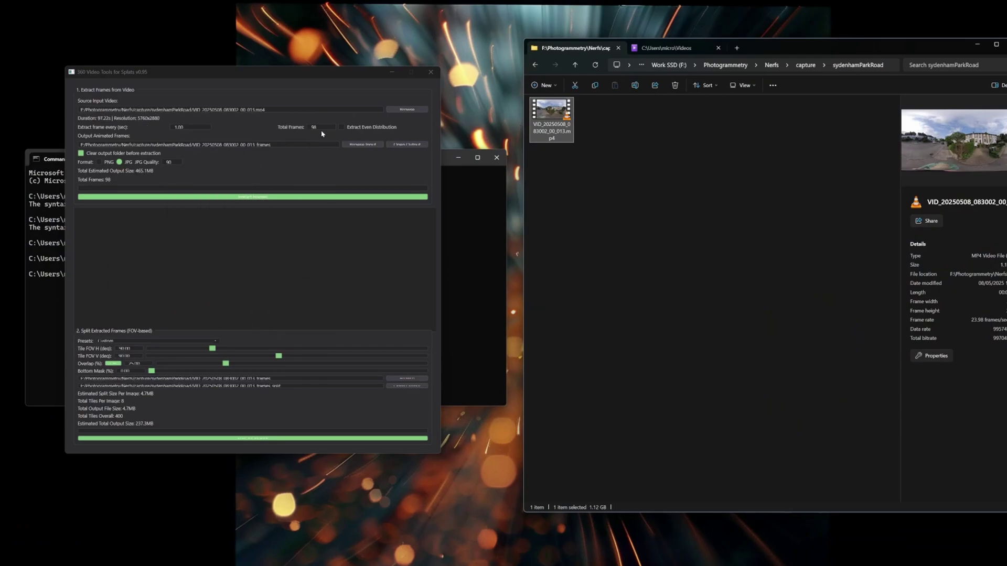
Enlarge the tool window, set the total frames to 10 and extract the frames from the video
drag(439, 453, 437, 565)
drag(341, 74, 363, 33)
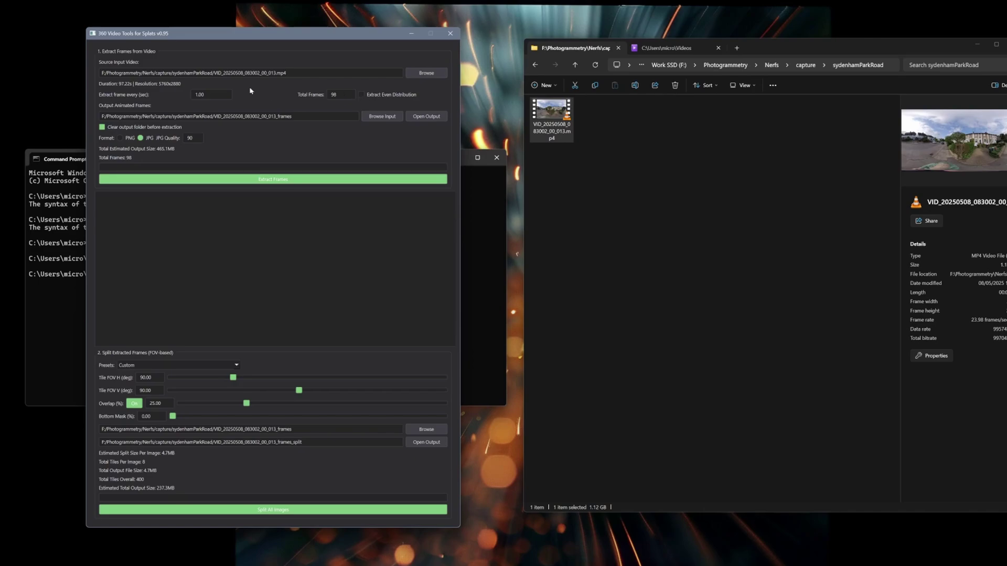
double_click(338, 94)
text(10)
key(ctrl+a)
click(267, 180)
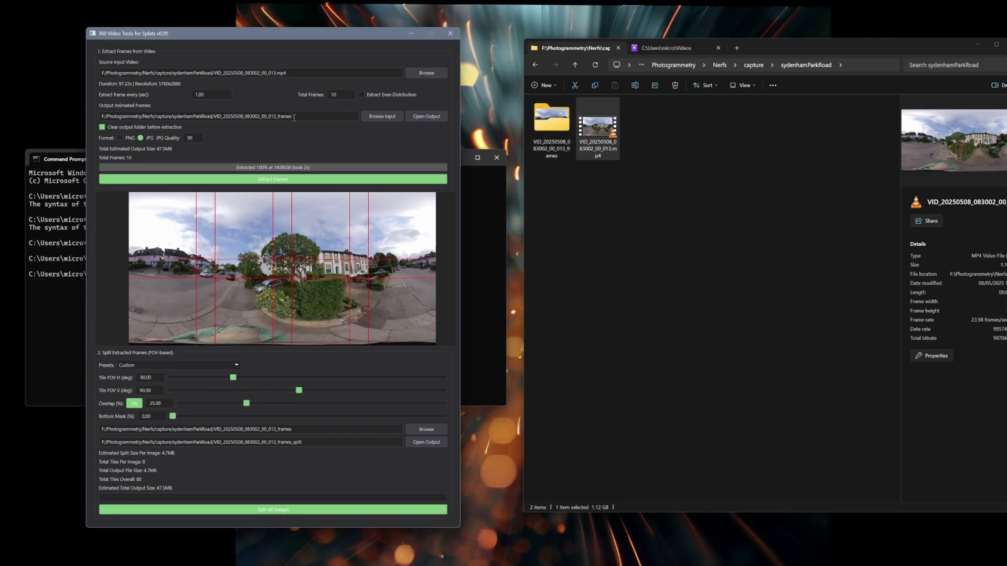
Open the output folder of the extracted frames from the tool, check its contents and close it
drag(297, 118, 68, 111)
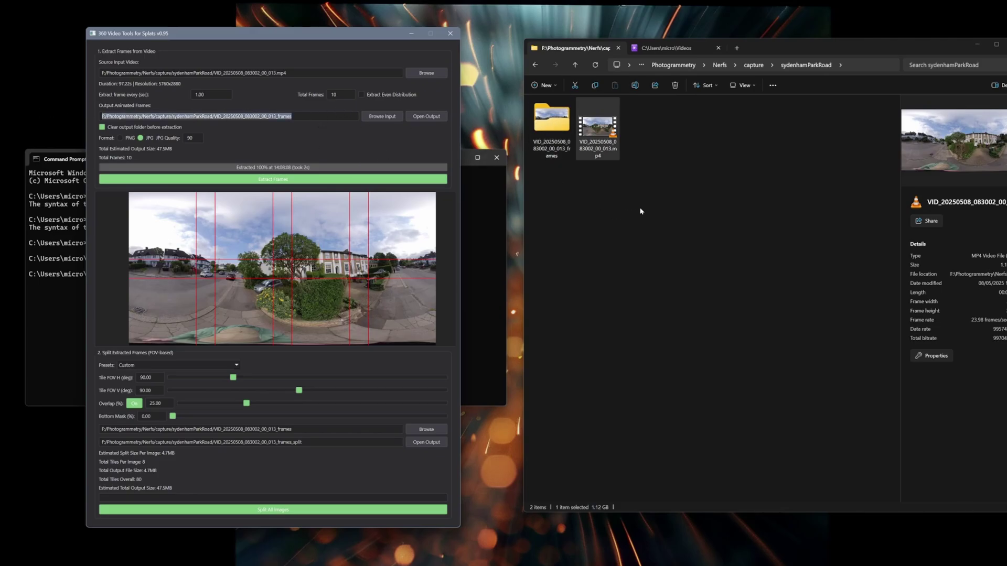
click(440, 120)
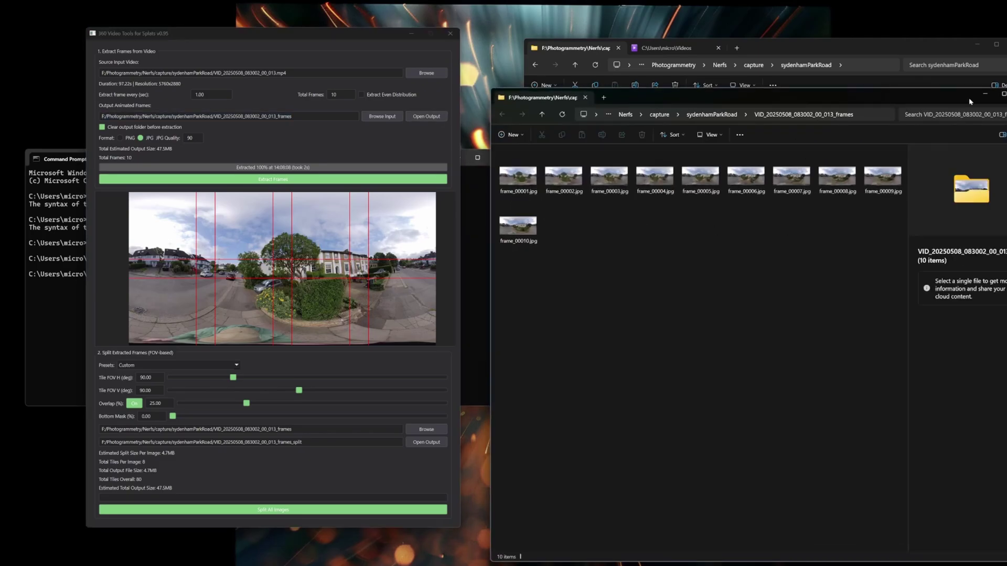
click(1006, 94)
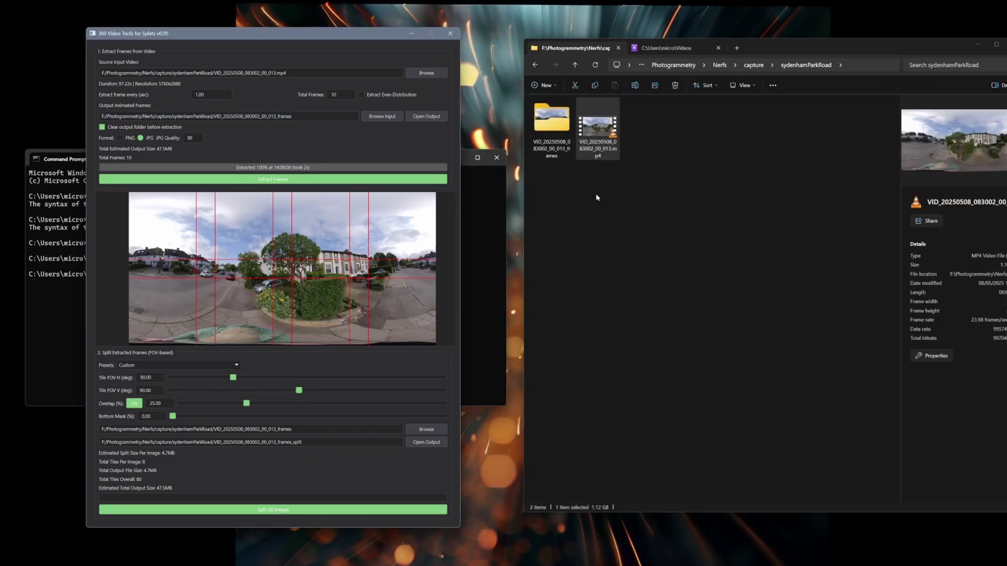
Open the VID_20250508_083002_00_013_frames folder in the existing file window and show its files as larger thumbnails
click(562, 134)
double_click(563, 135)
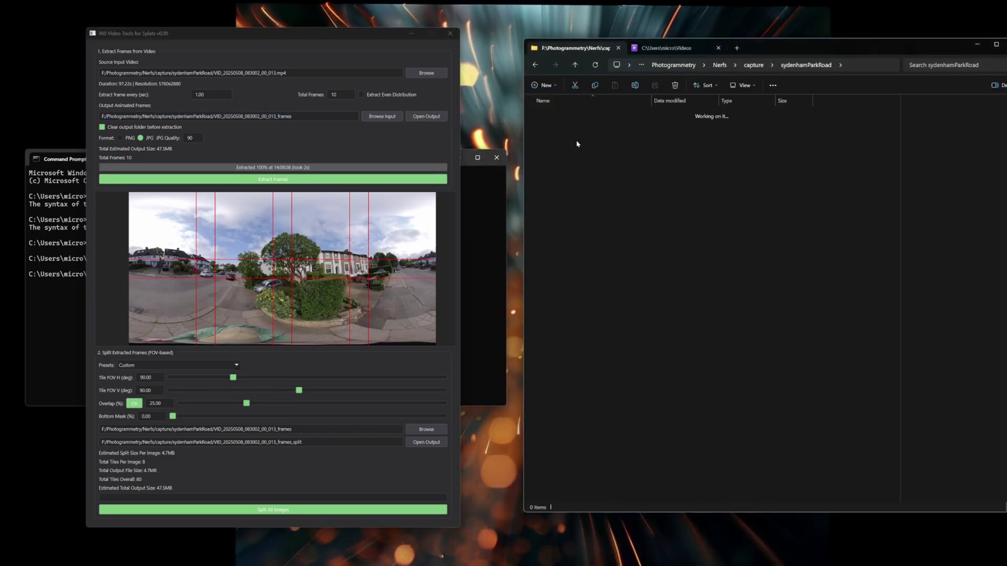
click(745, 86)
click(756, 102)
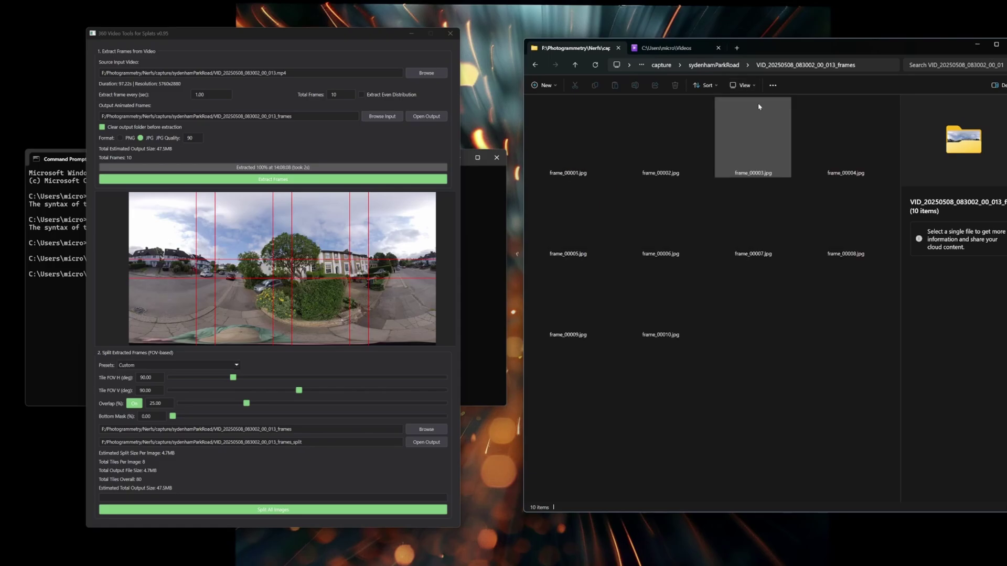
View frame_00001.jpg and the frames after it to examine how far the camera moves between them, and close the viewer
double_click(594, 168)
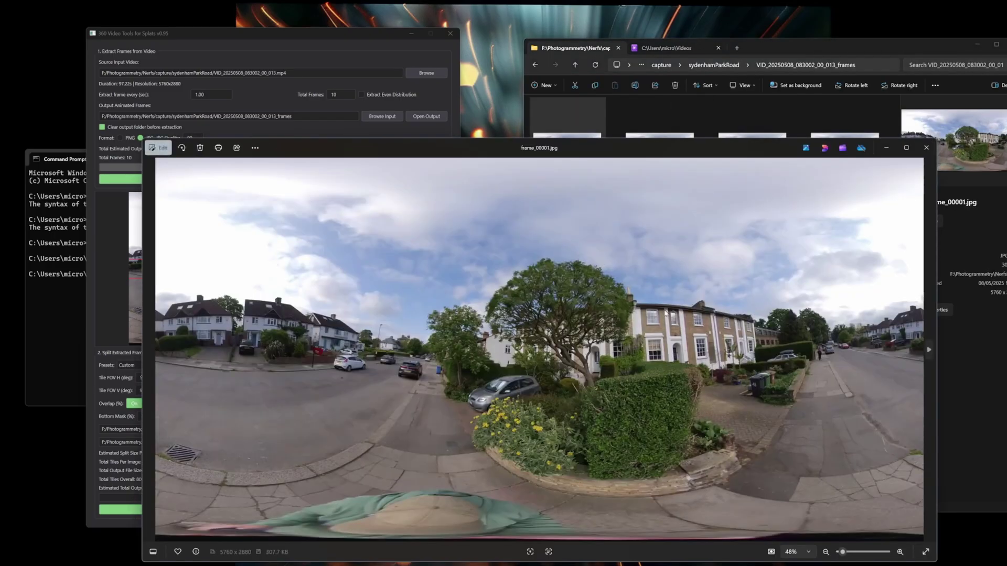
key(Right)
key(Right)
key(Right)
key(Right)
key(Right)
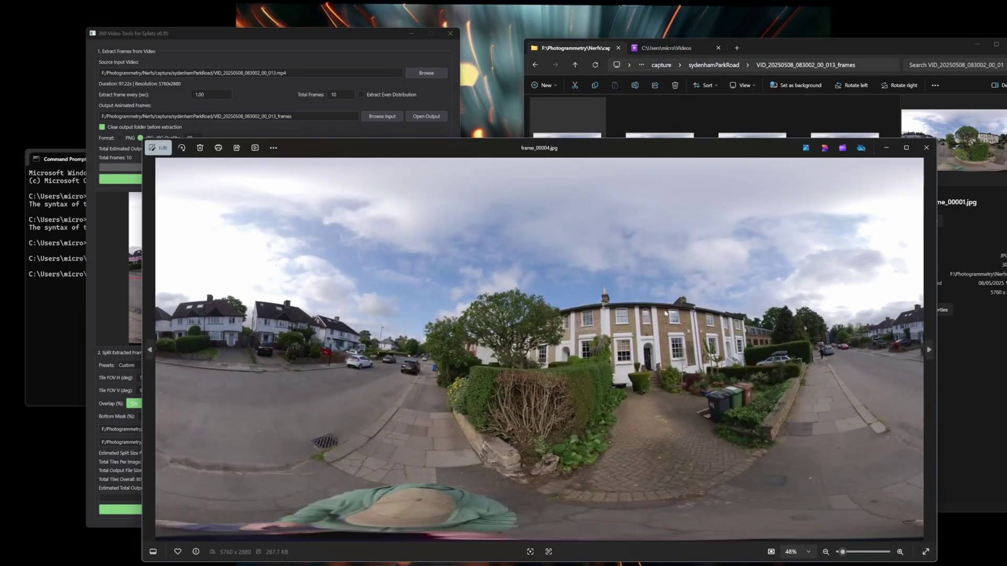
key(Right)
key(Right)
key(Right)
key(Right)
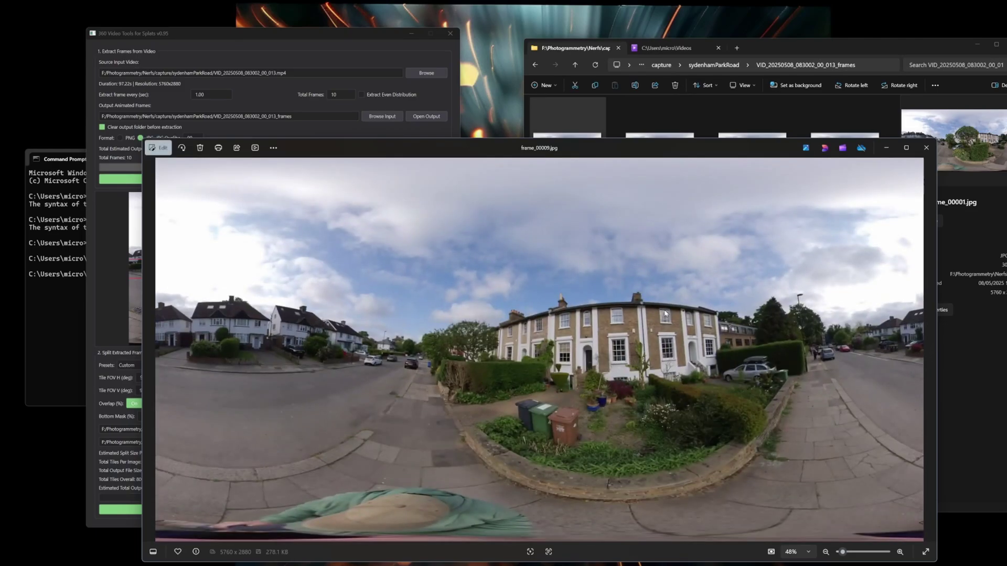
key(Left)
key(Left)
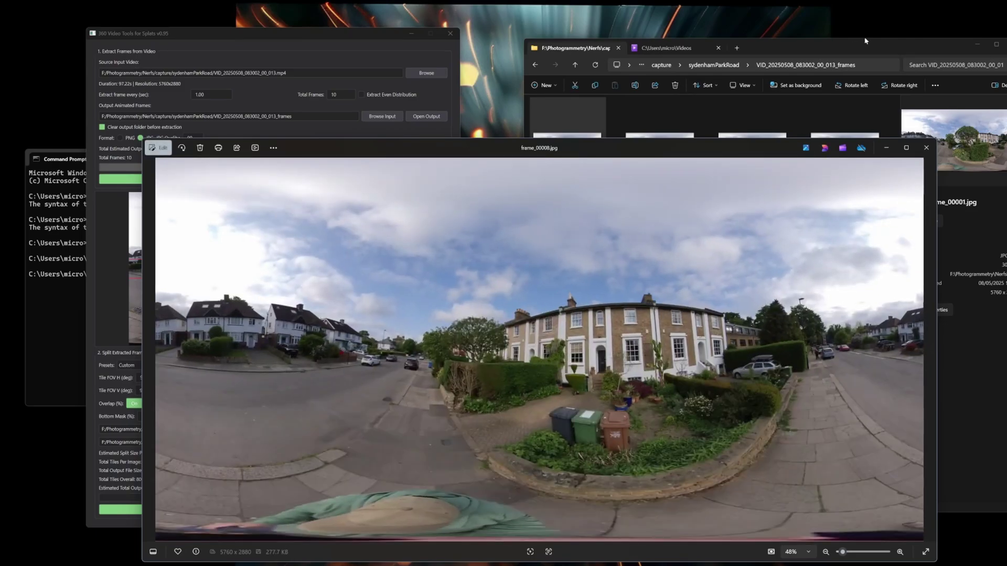
click(926, 151)
Set the frame extraction interval to 0.5 seconds and extract the frames again
click(142, 92)
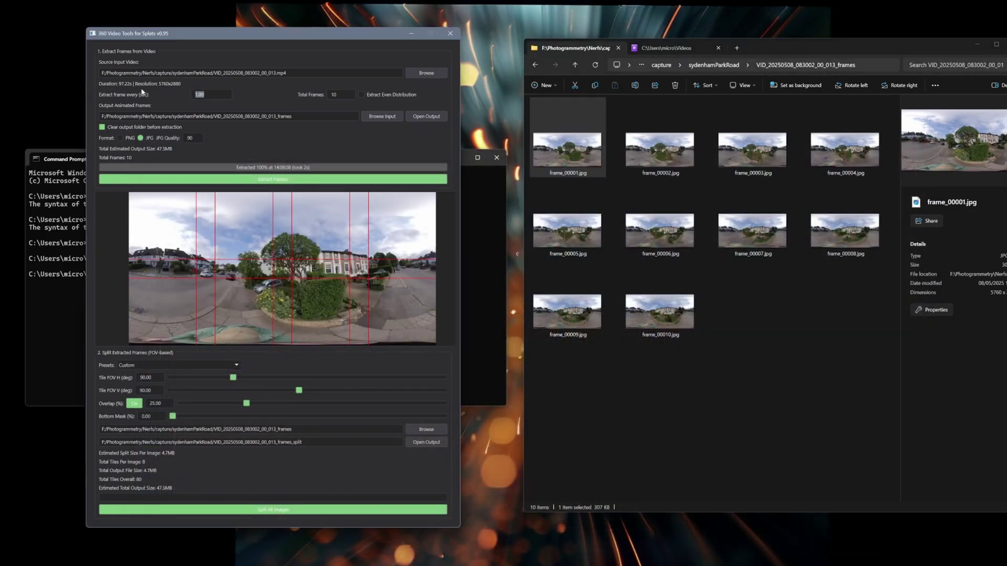
text(0.5)
key(Return)
click(283, 179)
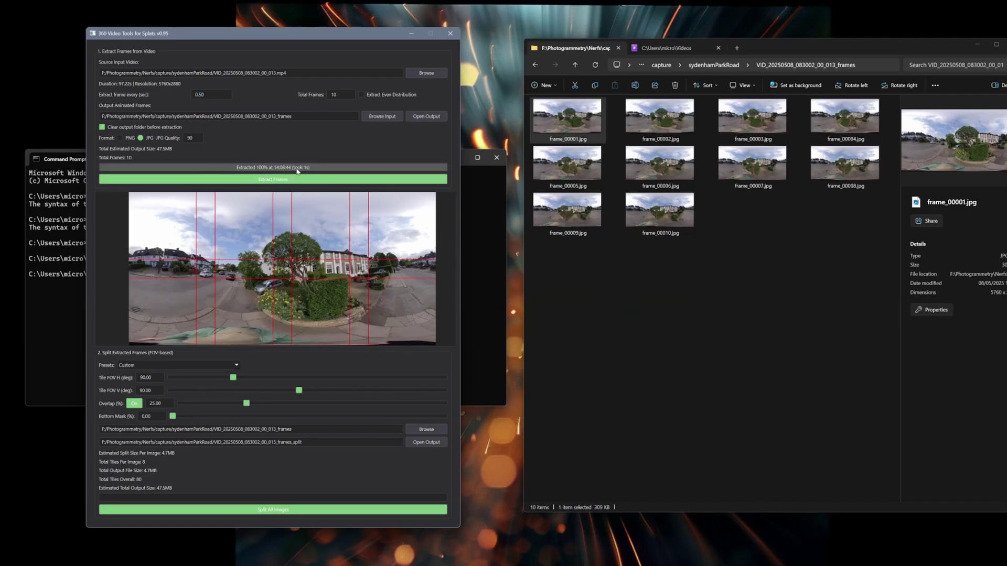
Page through the frames extracted at the 0.5-second interval, compare the movement between them, and close the viewer
double_click(567, 118)
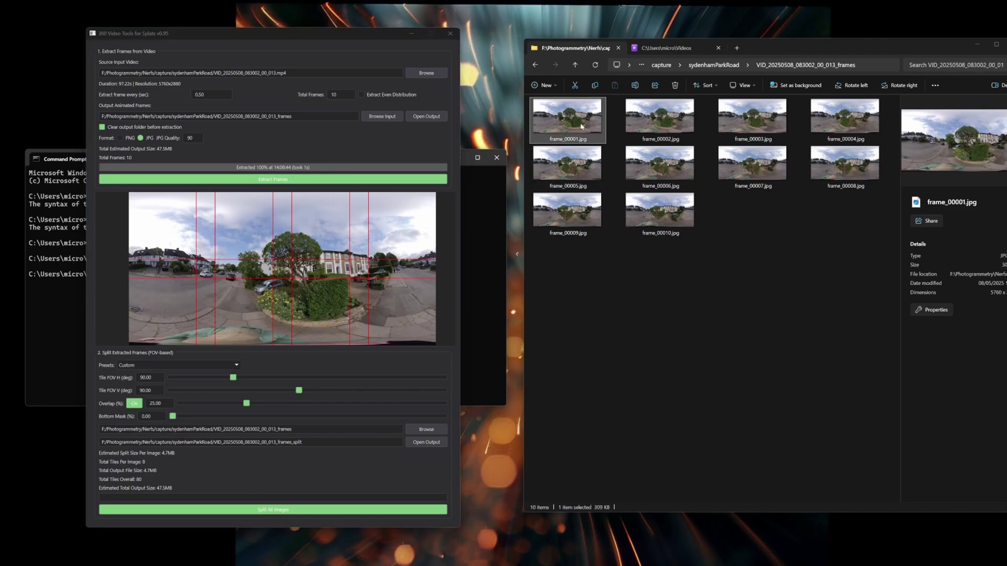
key(Right)
key(Right)
key(Right)
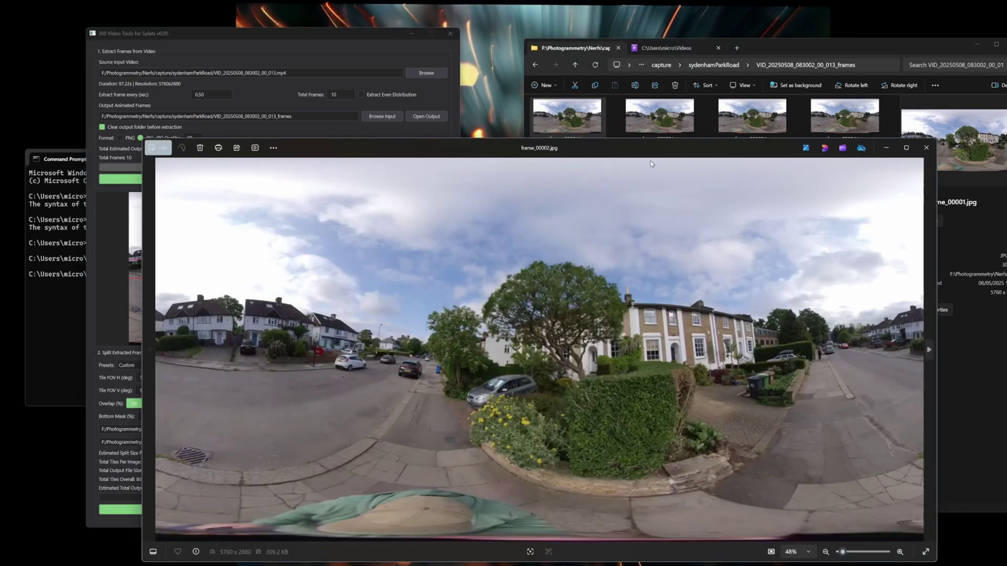
key(Right)
key(Right)
key(Right)
key(Right)
key(Right)
key(Right)
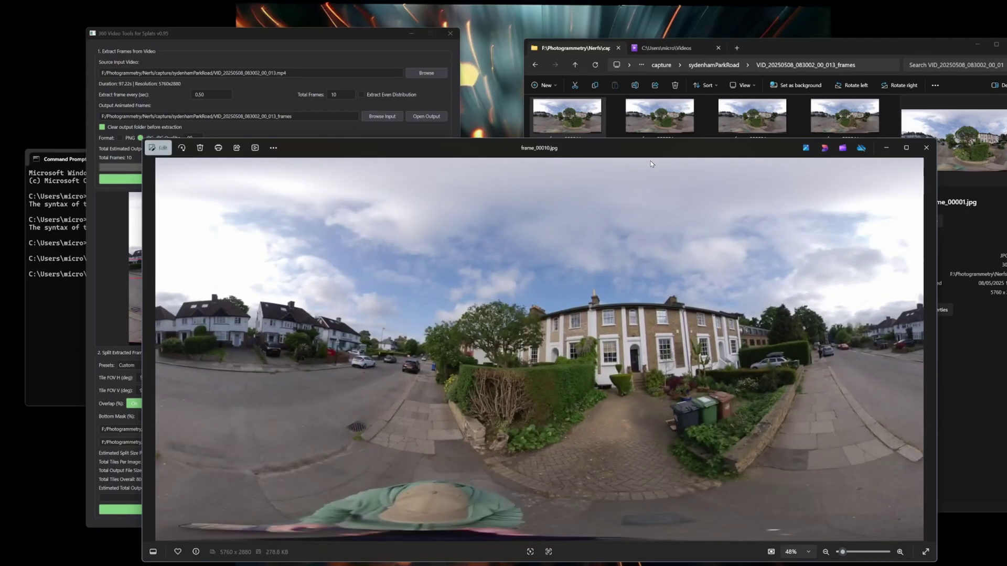
key(Left)
key(Left)
key(Left)
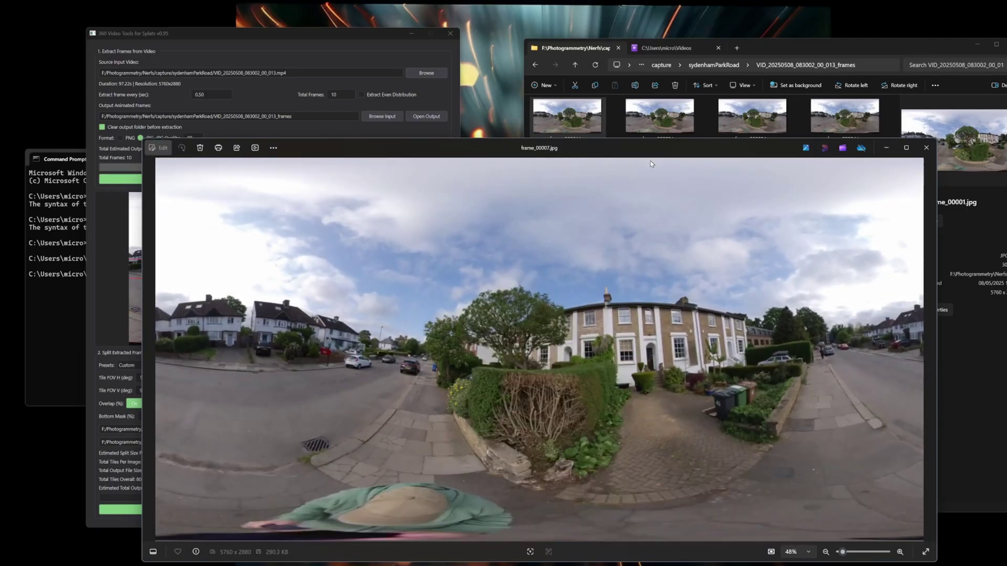
key(Right)
key(Right)
key(Right)
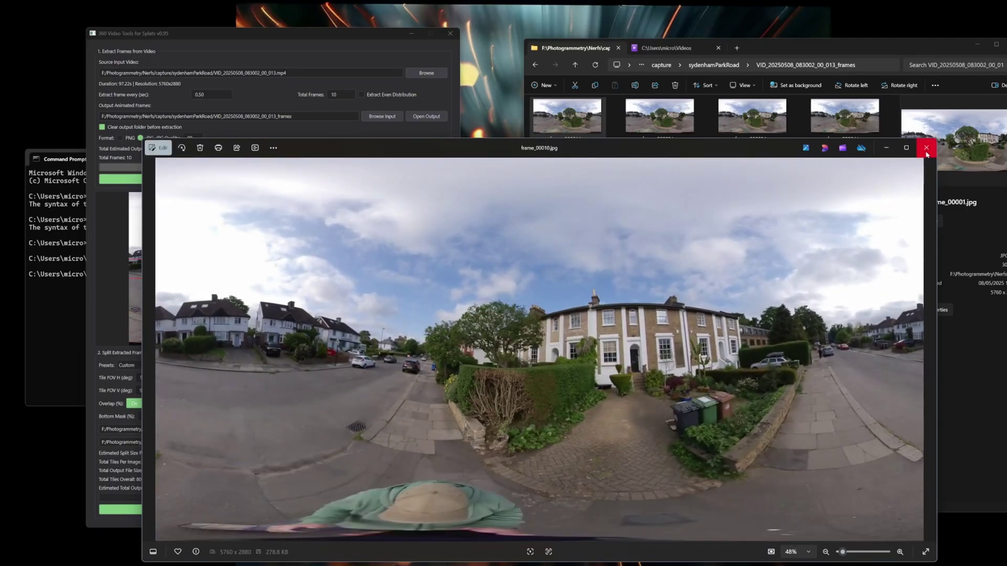
click(926, 148)
Set the frame extraction interval to 5 seconds and rerun the extraction
double_click(222, 95)
text(5.)
click(287, 179)
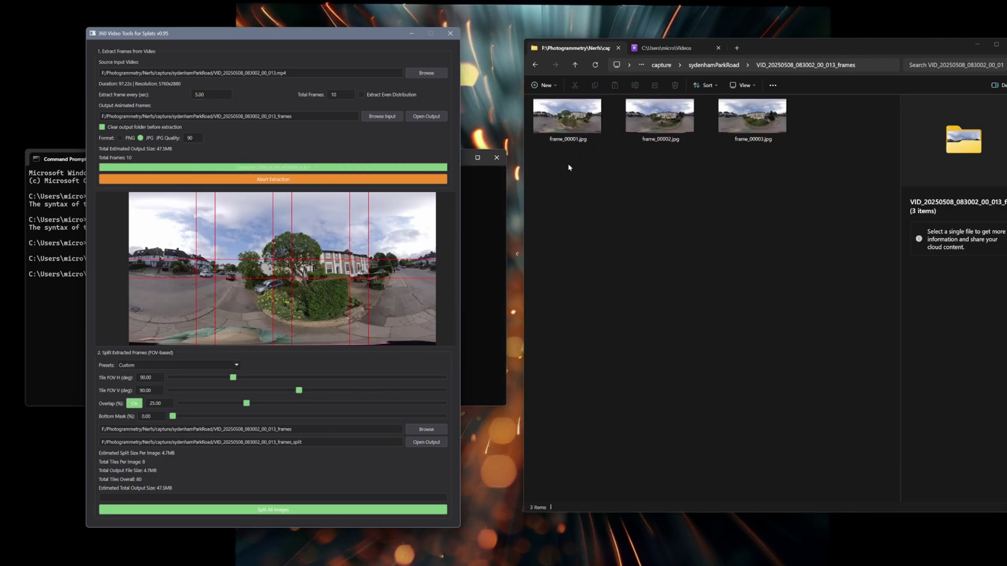
Page through the frames extracted at the 5-second interval to examine their spacing, and close the viewer
click(611, 232)
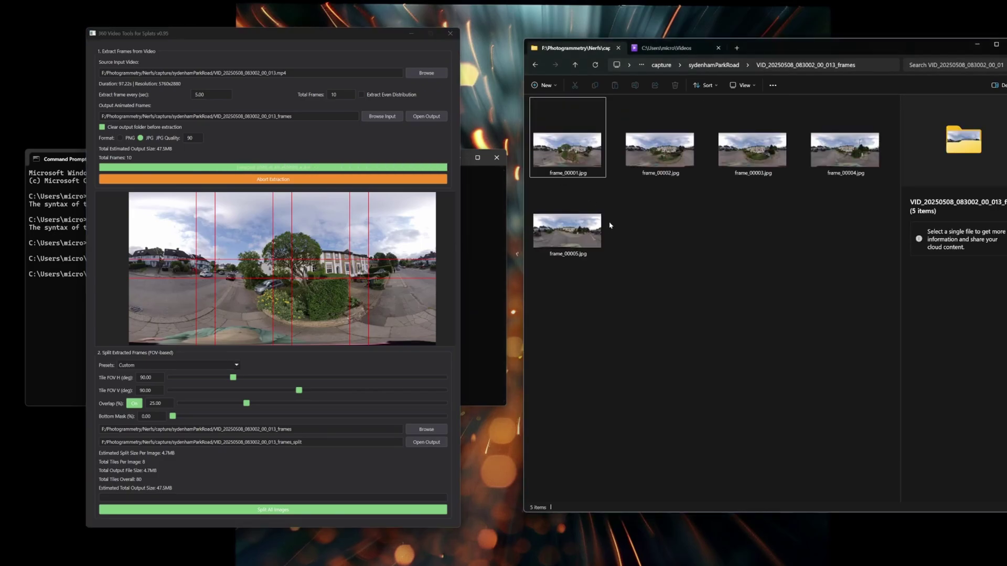
double_click(577, 122)
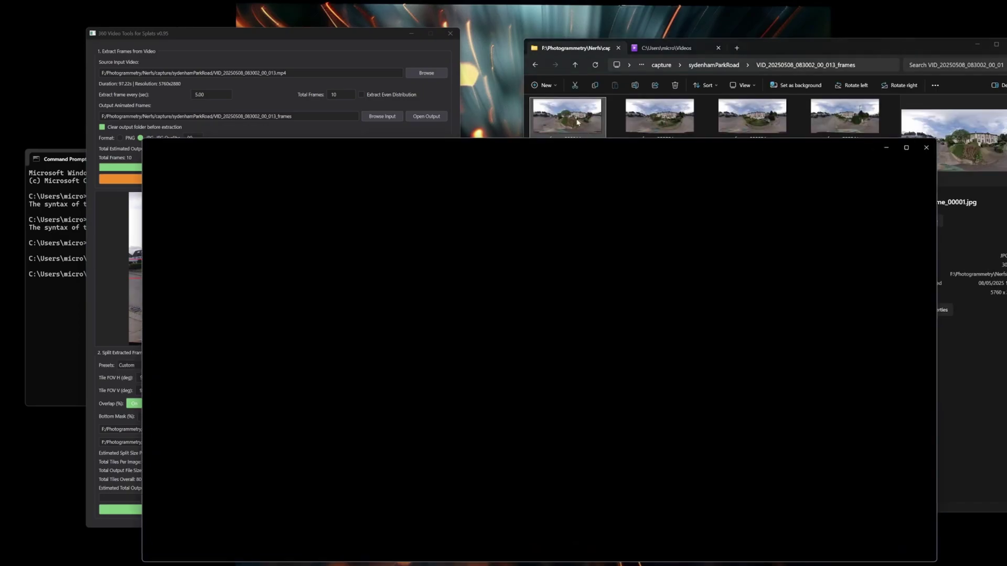
key(Left)
key(Right)
key(Right)
key(Right)
key(Right)
key(Right)
key(Right)
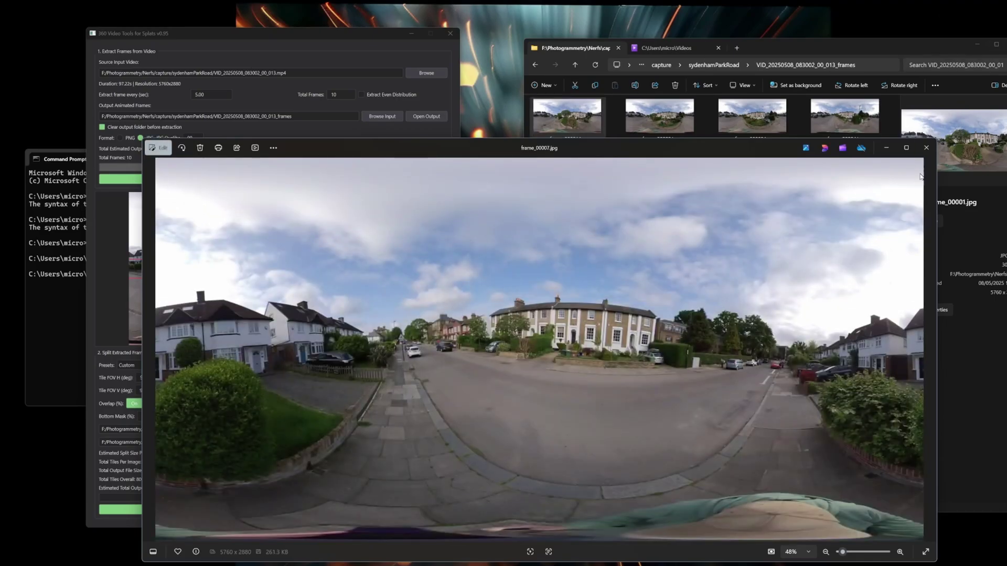
click(926, 148)
Set the frame extraction interval to 2.00 seconds and extract the frames once more
drag(222, 95, 121, 98)
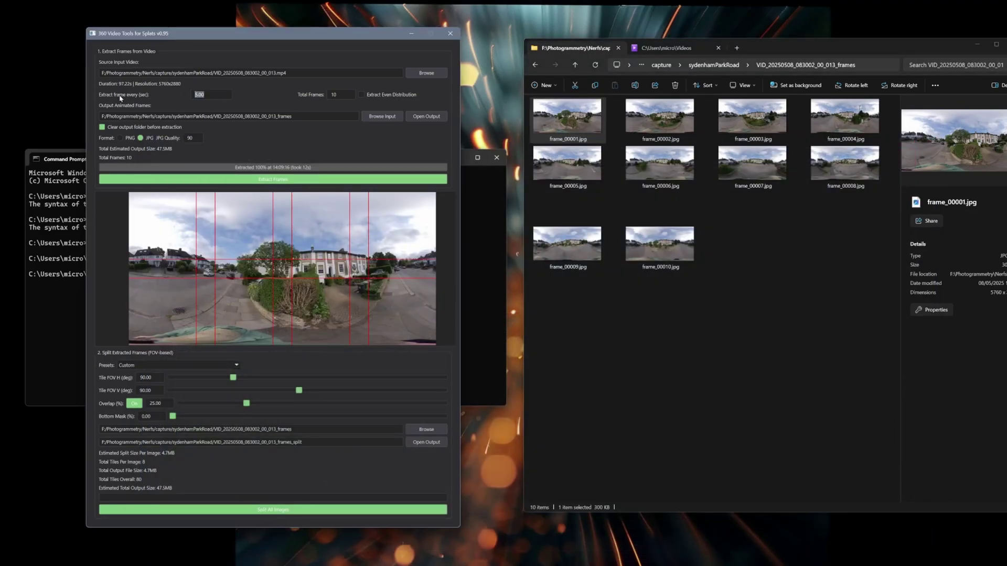
text(2.00)
click(277, 179)
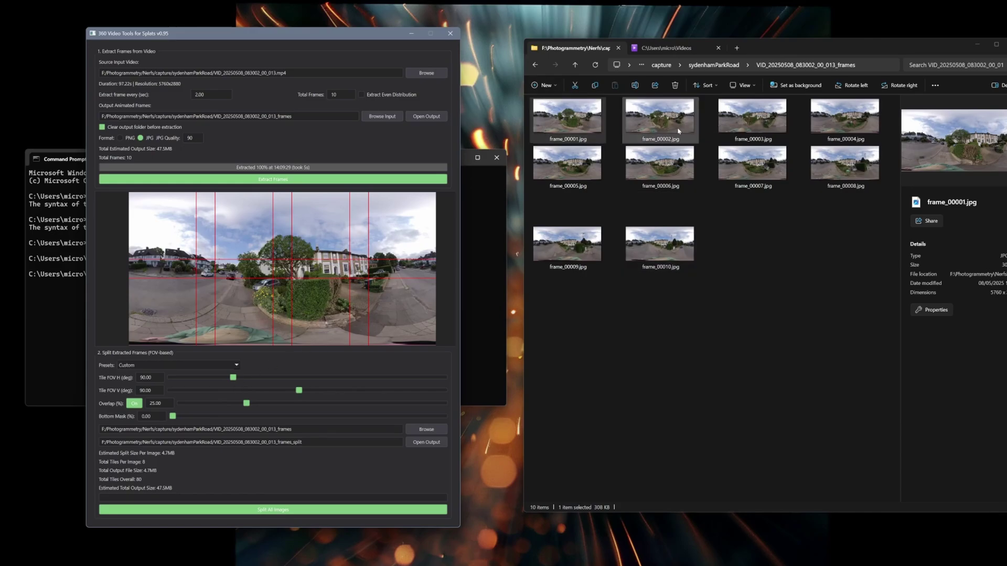
Apply the Wide Angle (100° x 90°, 30% overlap) split preset and compare the enlarged tile preview with overlap off and on again
click(178, 365)
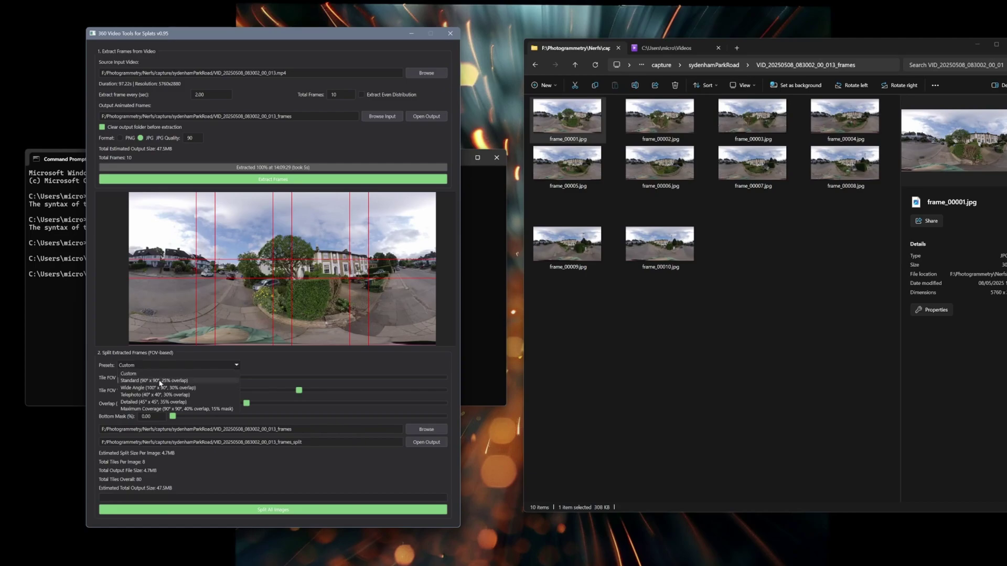
click(168, 388)
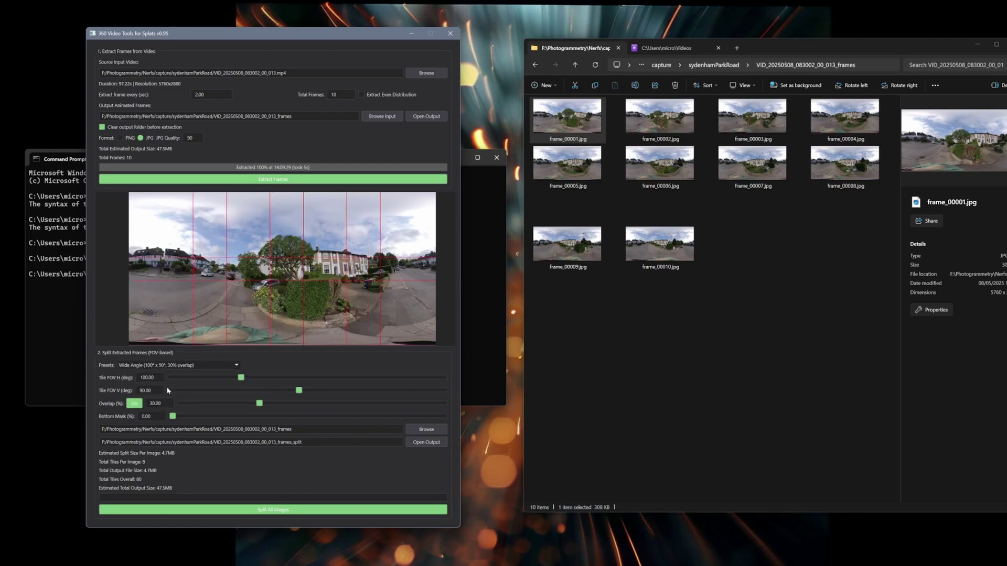
click(134, 406)
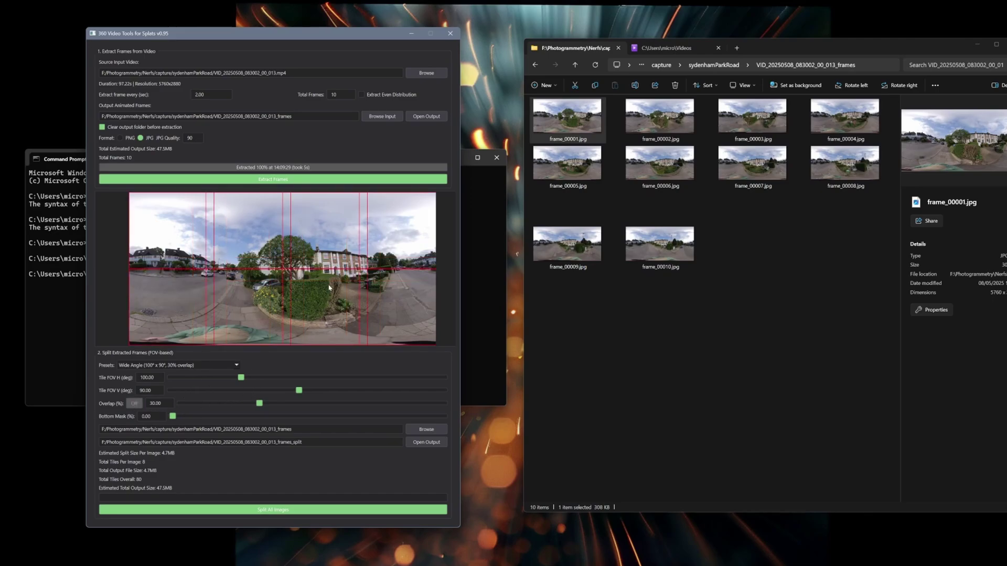
drag(455, 527, 455, 562)
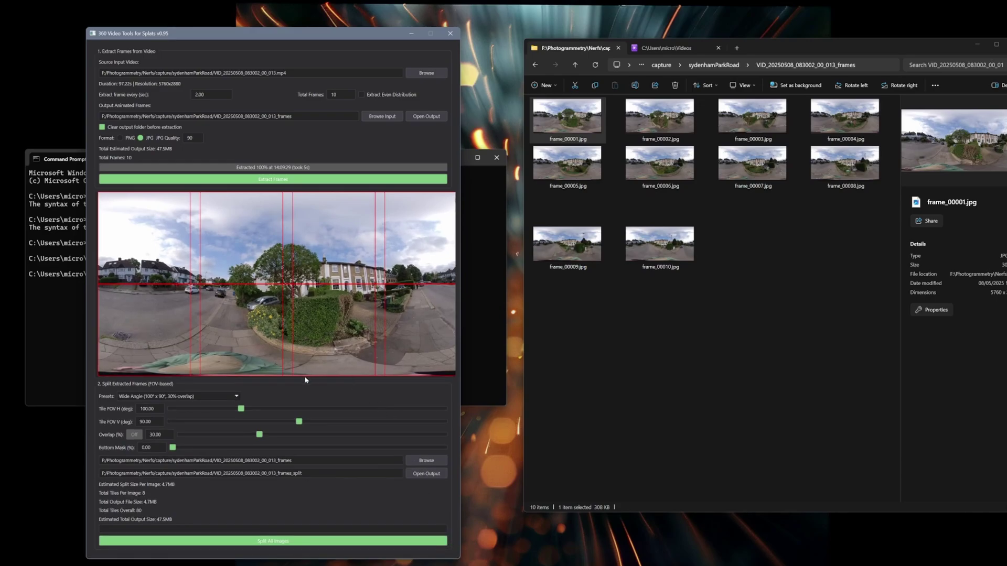
click(135, 436)
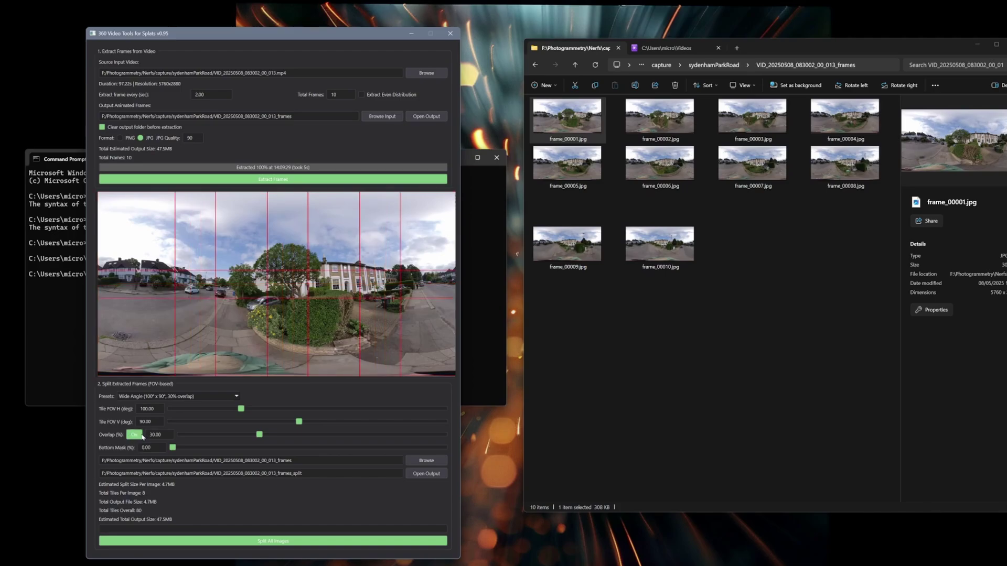
Preview the Detailed (45° x 45°, 35% overlap) split preset and return to Wide Angle (100° x 90°, 30% overlap)
click(185, 397)
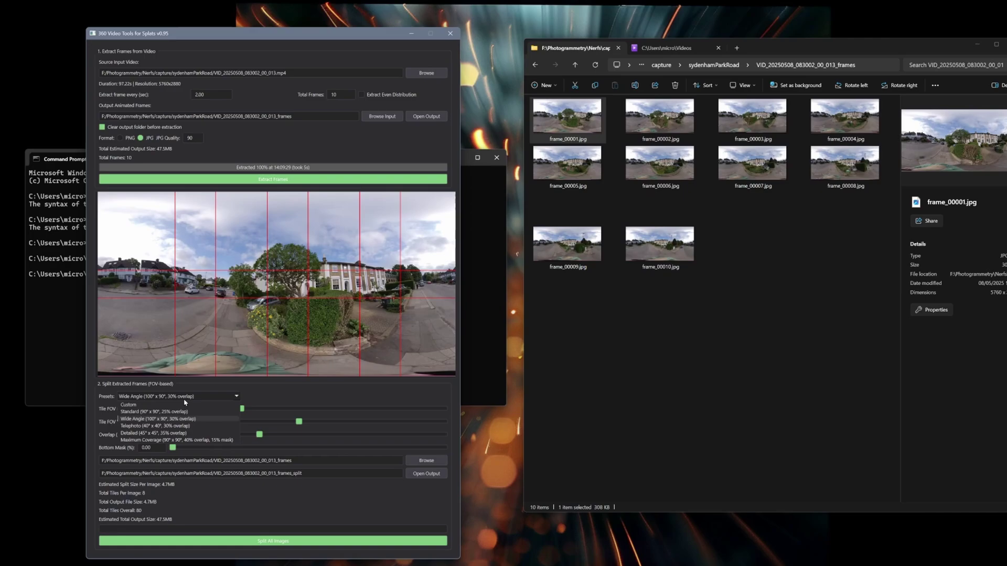
click(165, 433)
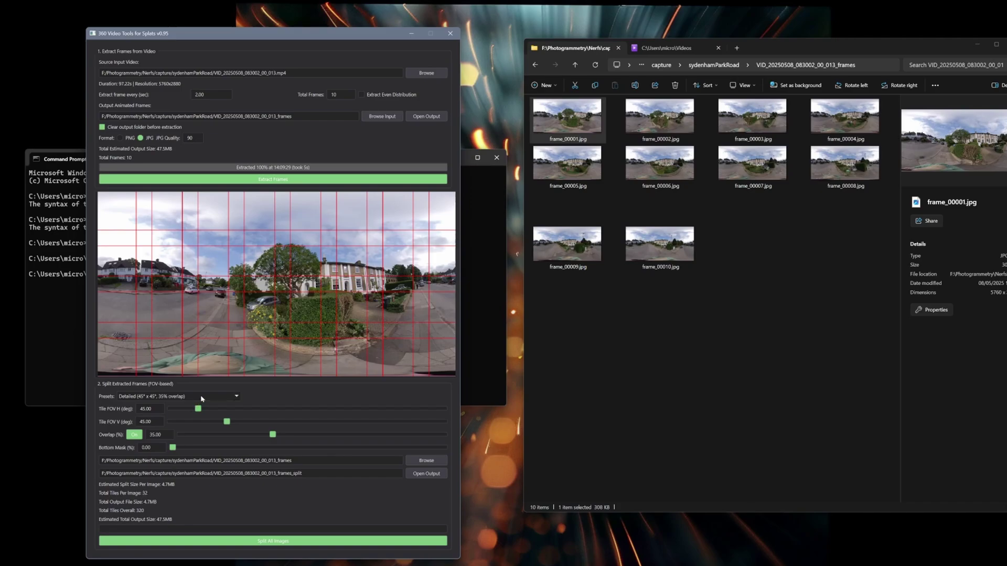
scroll(207, 401, down, 1)
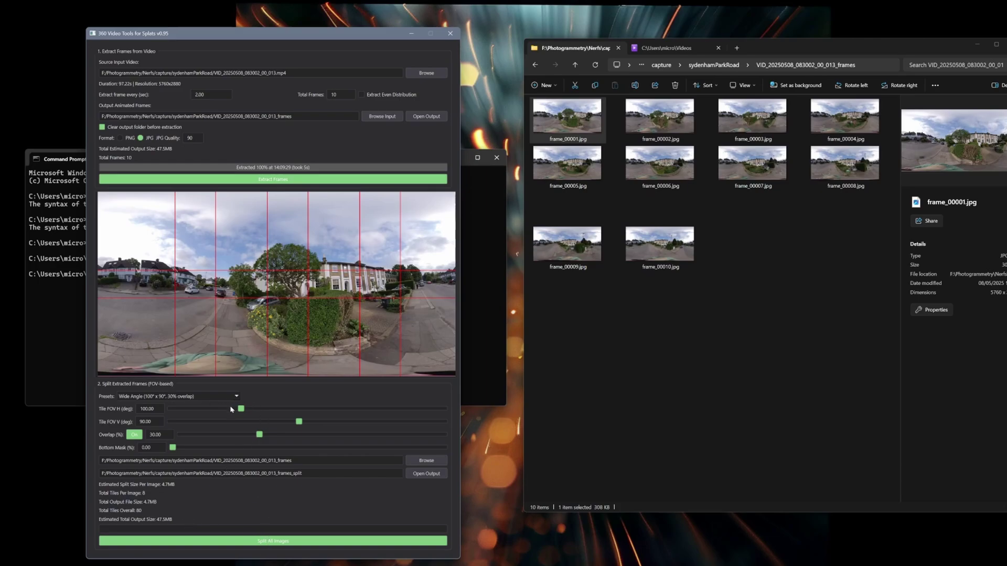
Set the tile overlap to 30% and split all the extracted frames into tiles
drag(259, 434, 237, 437)
drag(161, 433, 137, 434)
text(30)
key(Return)
click(271, 542)
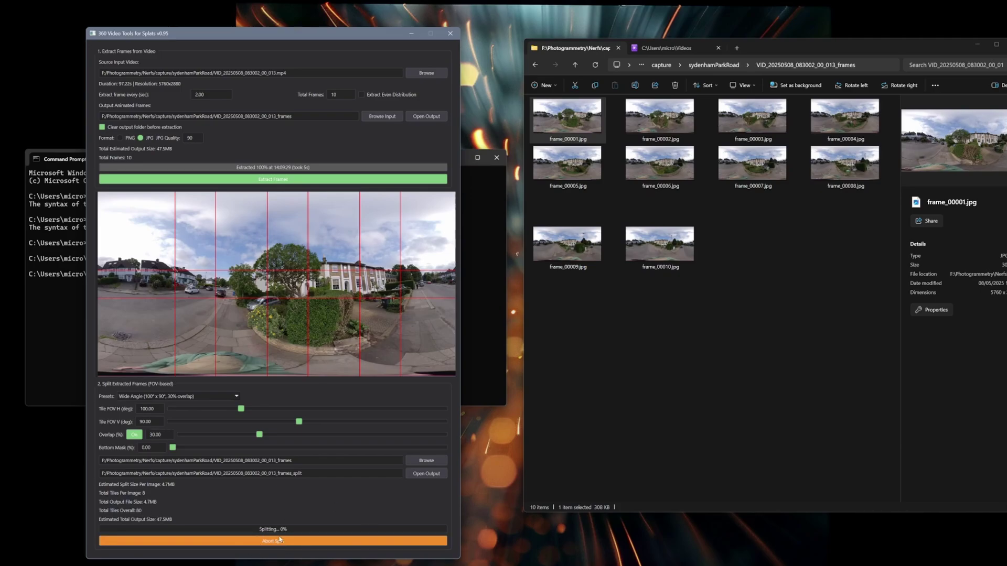
Open the VID_20250508_083002_00_013_frames_split folder in File Explorer and display its tiles as larger icons
click(575, 65)
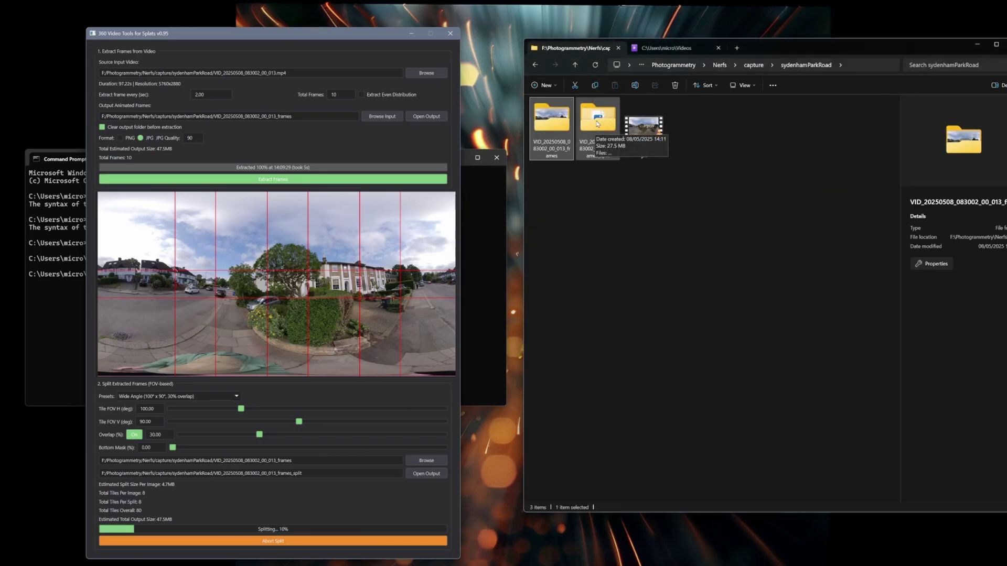
click(598, 124)
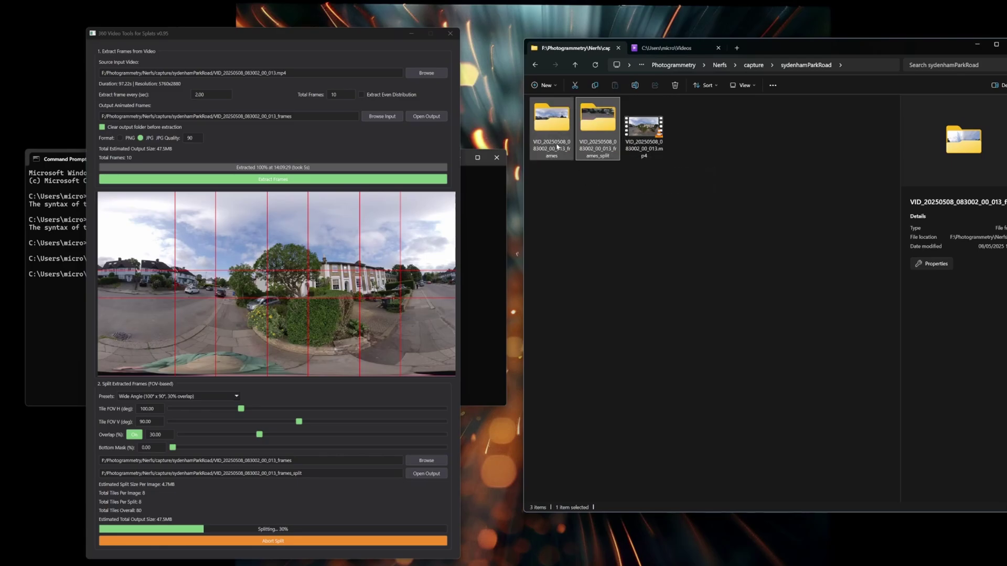
double_click(595, 149)
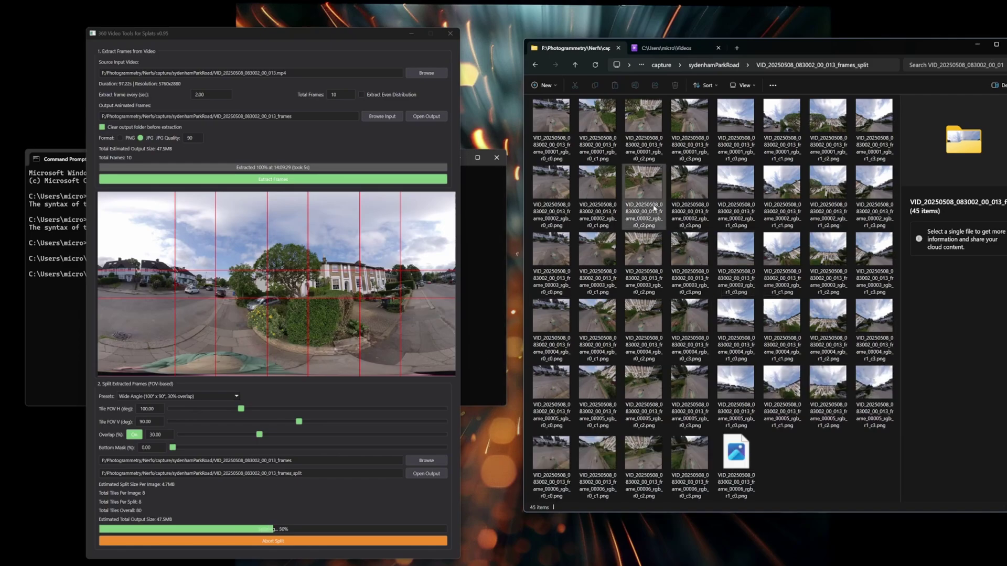
click(709, 86)
click(743, 85)
click(755, 120)
scroll(734, 220, down, 3)
Page through the split tiles of the first two frames in the image viewer to examine their coverage, and close the viewer
double_click(583, 129)
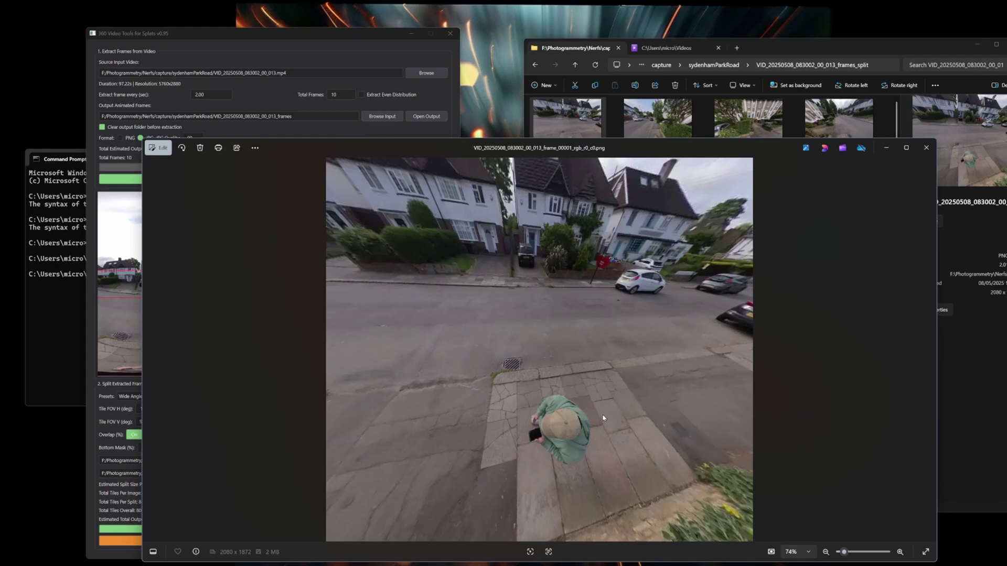
key(Right)
key(Right)
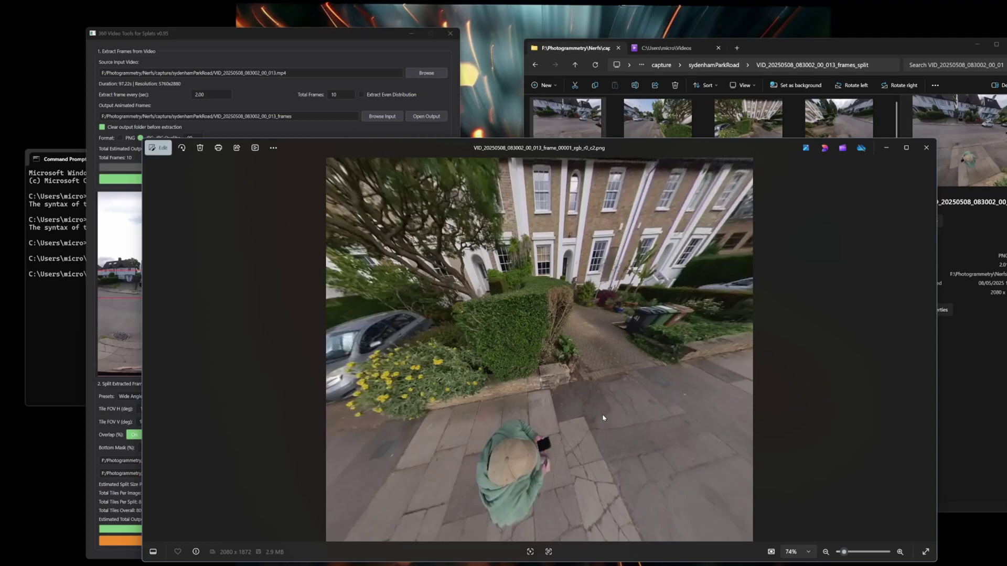
key(Right)
key(Right)
key(Right)
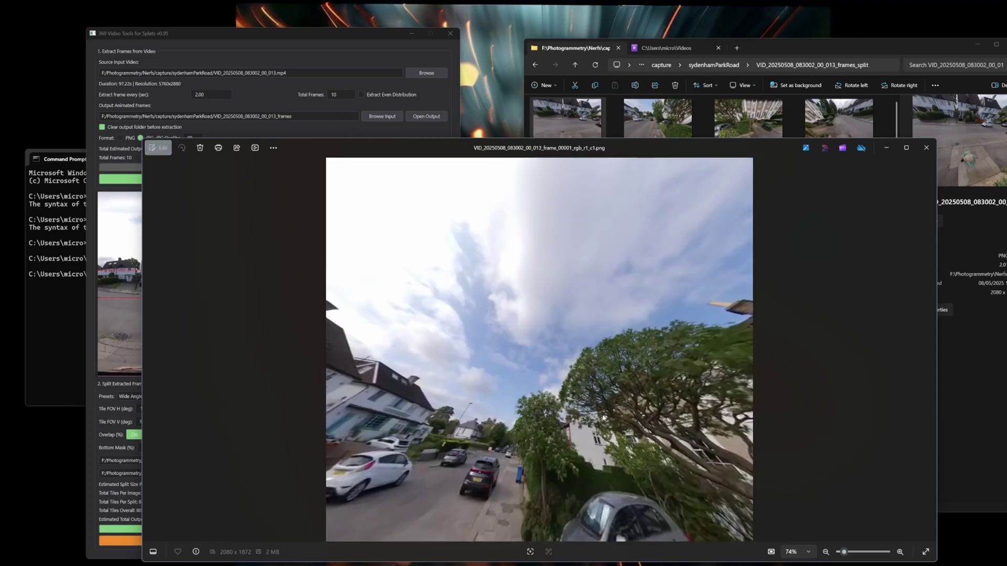
key(Right)
key(Right)
key(Right)
key(Right)
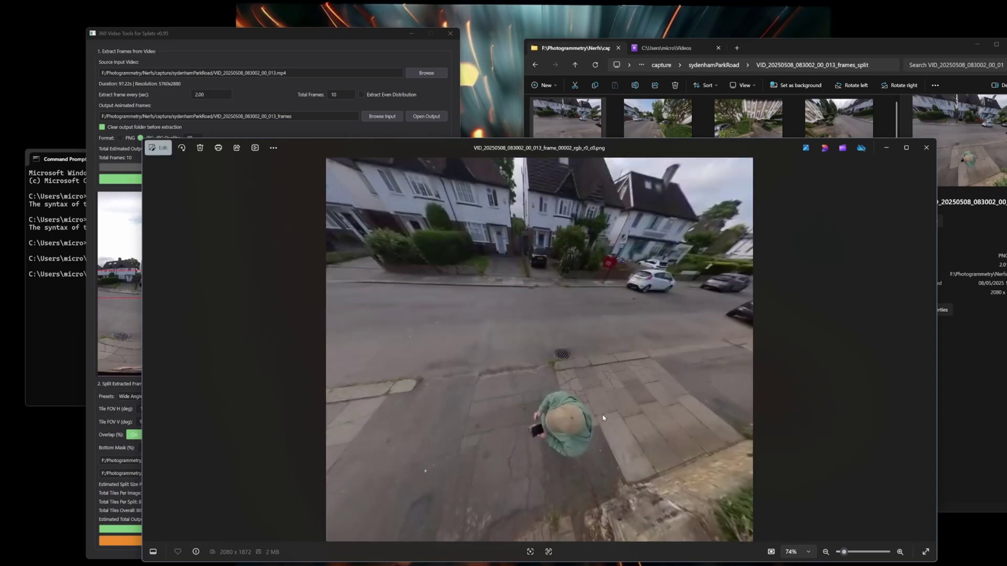
key(Right)
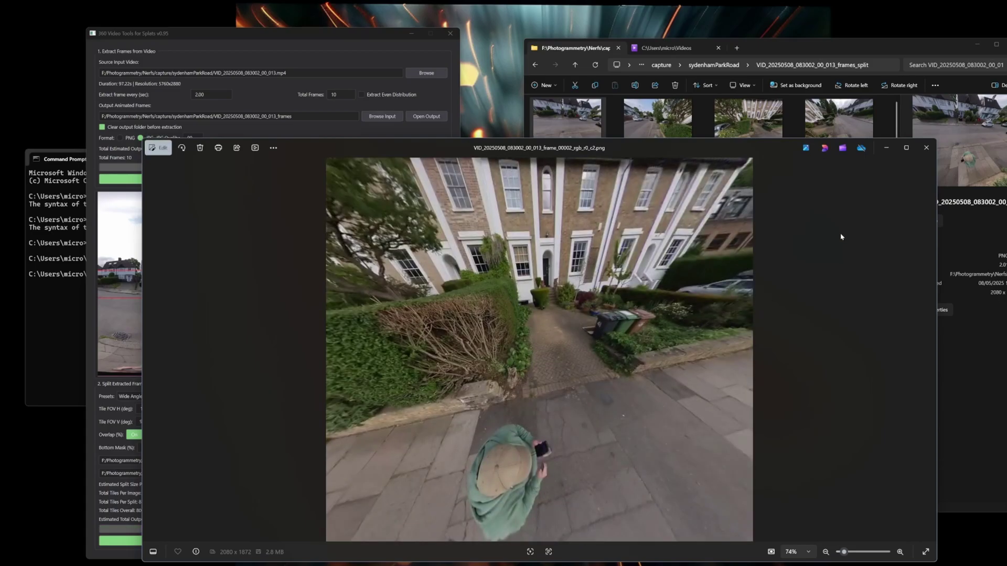
click(926, 147)
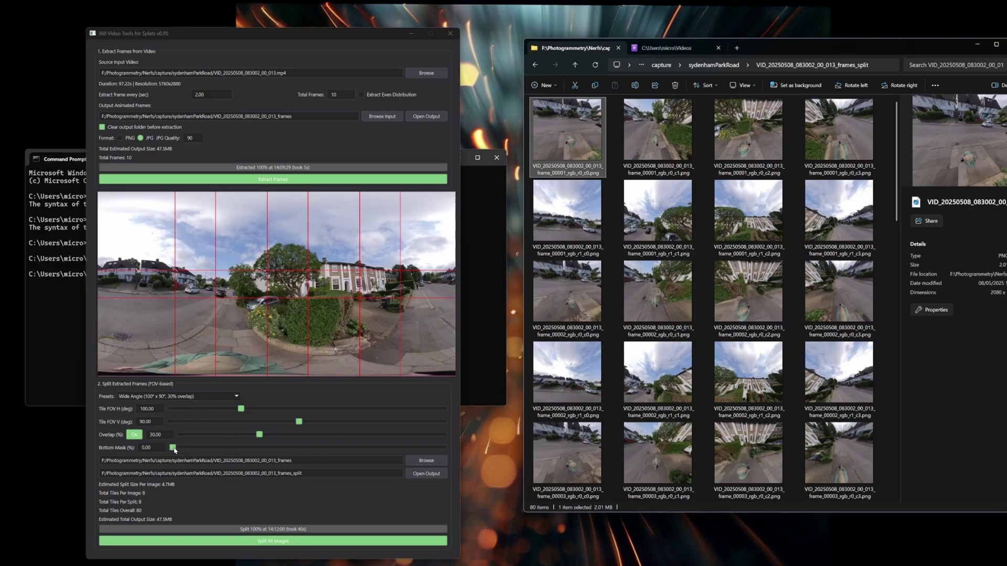
Set the bottom mask to 15% and split all the frames again
drag(176, 448, 213, 450)
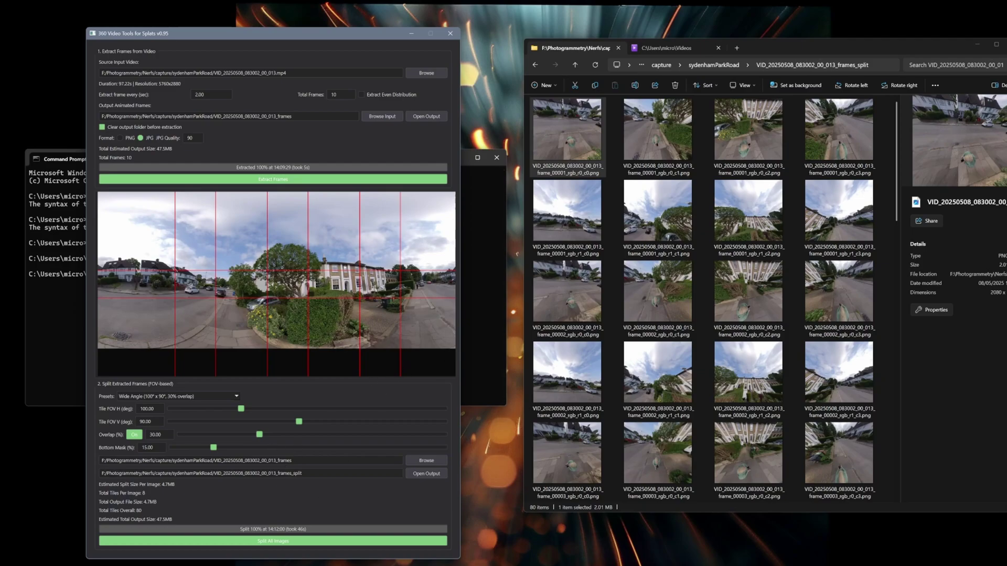
click(284, 543)
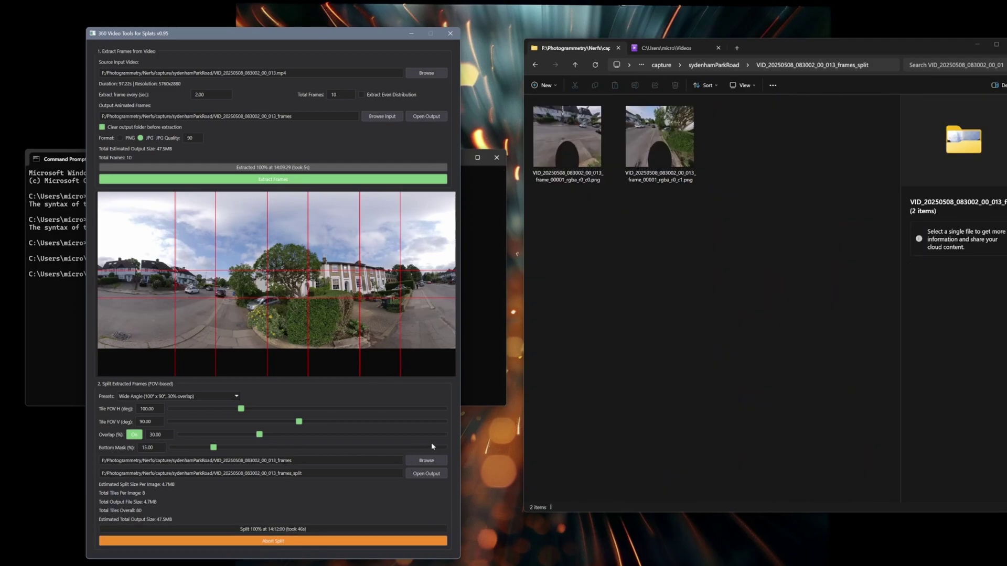
View the first masked tile of frame 00001 enlarged to check the cut-out area, and close the viewer
click(579, 154)
double_click(579, 155)
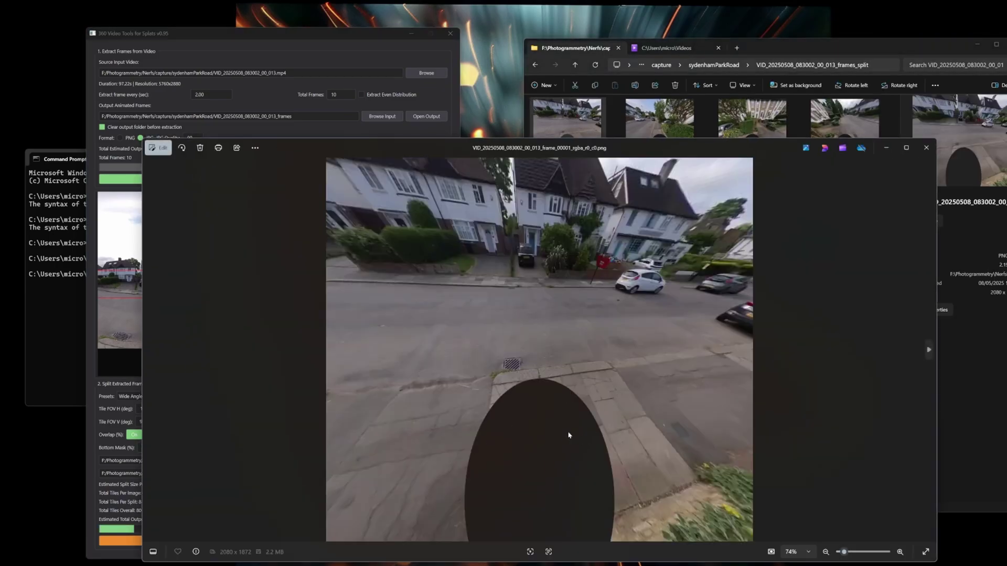
click(926, 148)
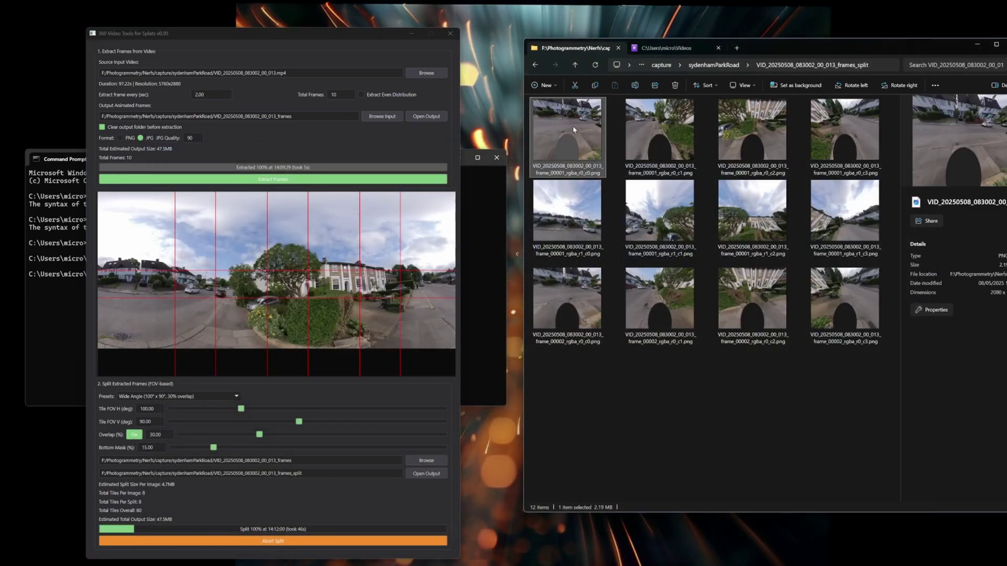
Open the first masked tile in GIMP and toggle its Alpha channel's visibility to examine the mask
right_click(574, 142)
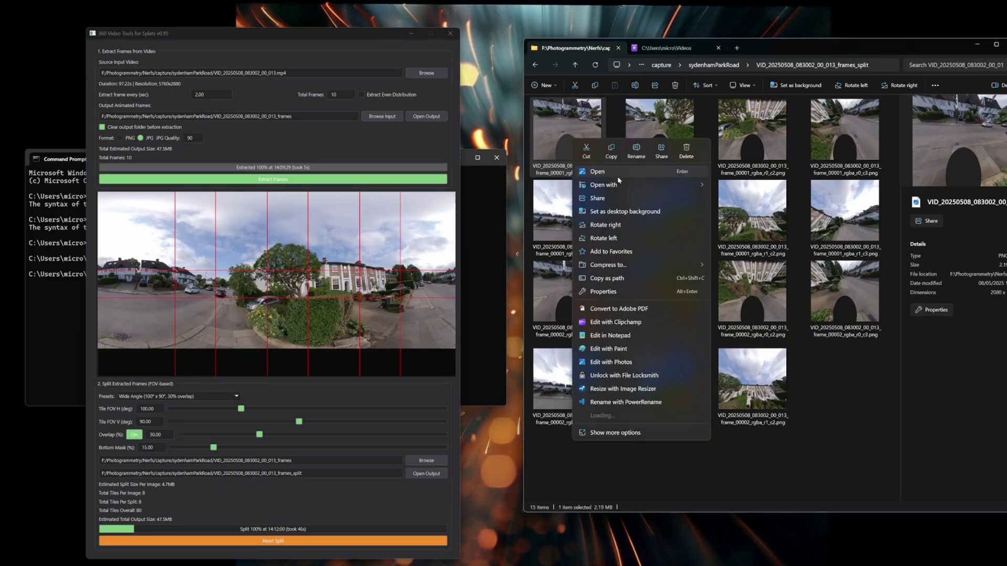
mouse_move(629, 185)
click(791, 212)
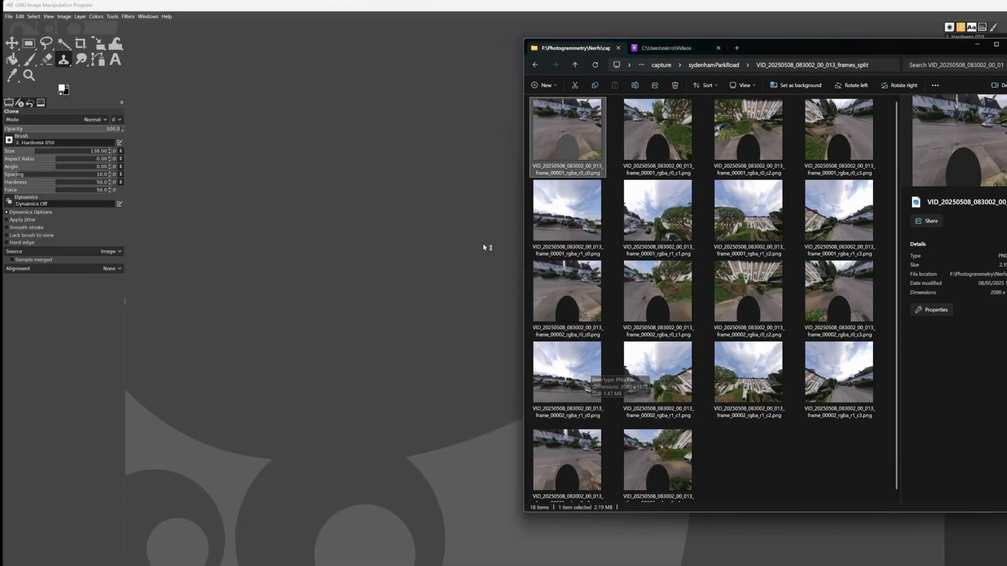
click(493, 26)
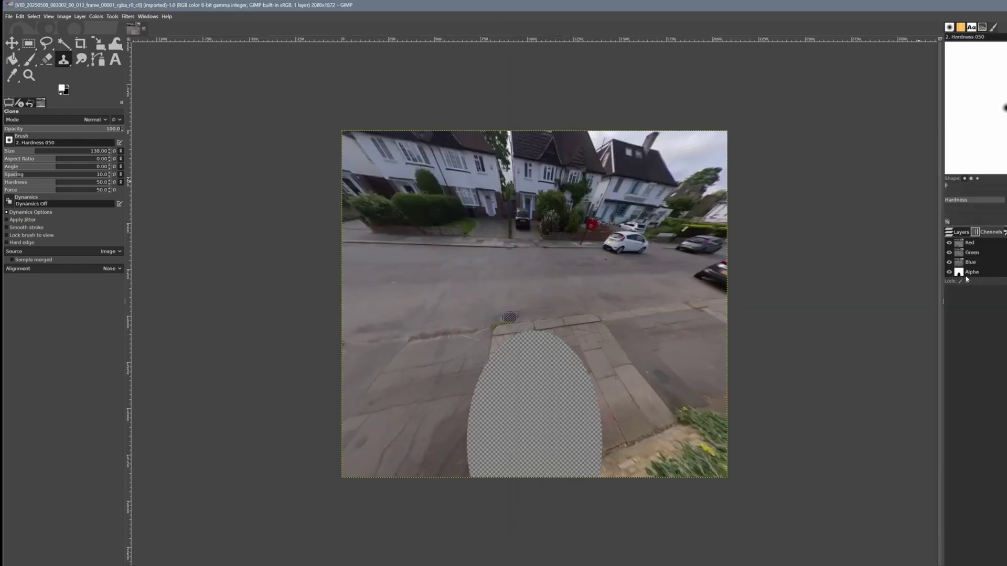
click(949, 272)
click(949, 272)
click(949, 272)
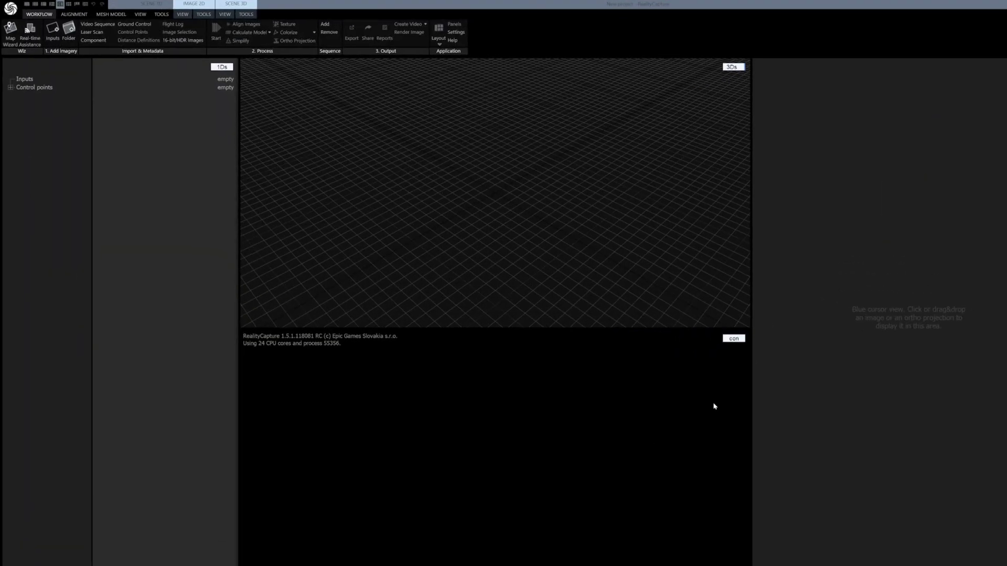
Import all tiles from the split output folder into the new RealityCapture project
mouse_move(598, 565)
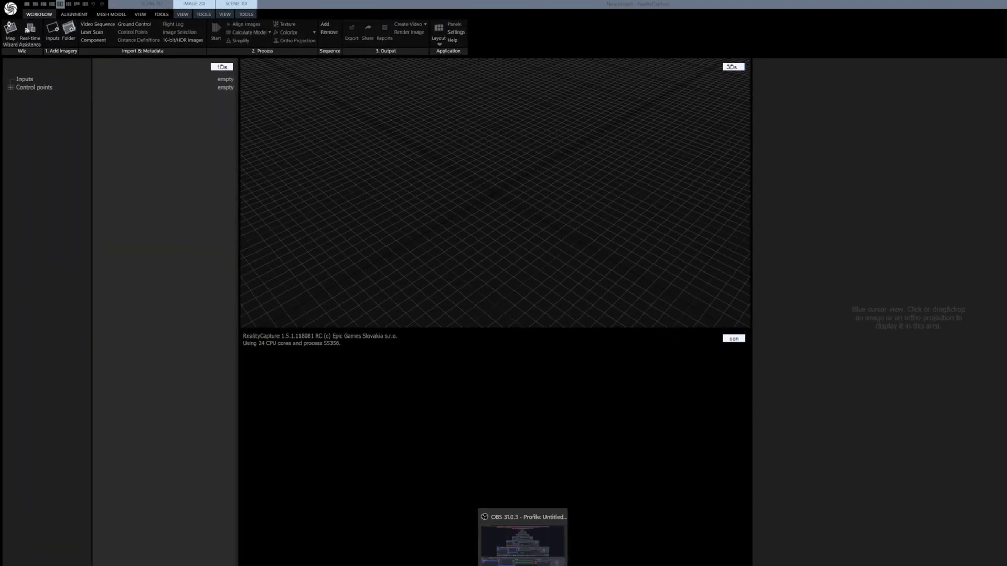
click(823, 565)
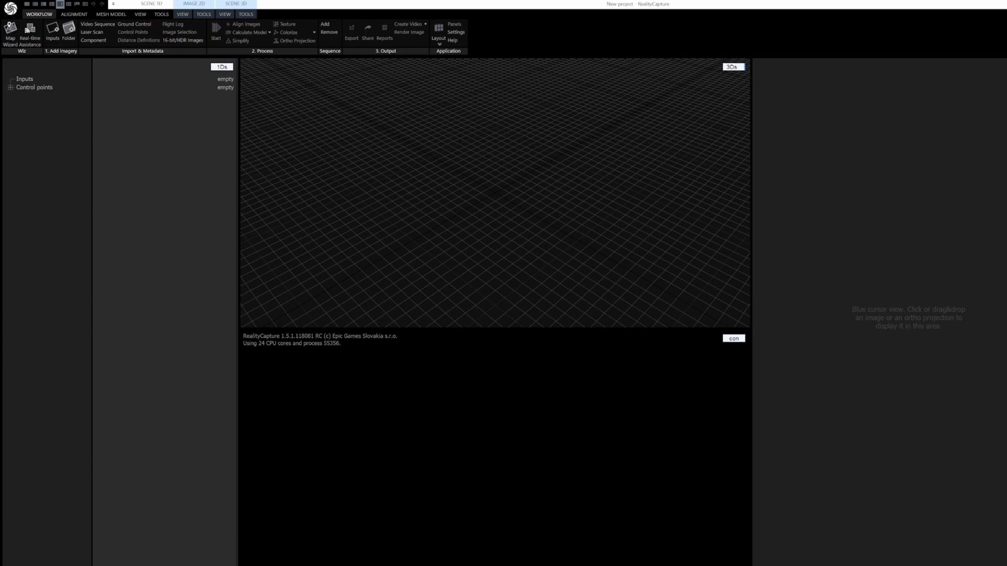
key(alt+Tab)
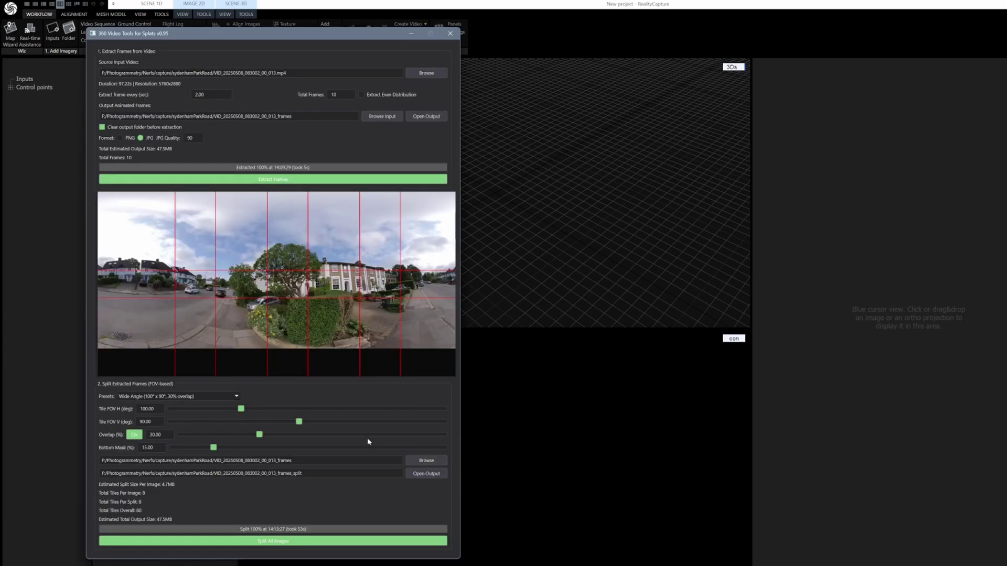
click(440, 477)
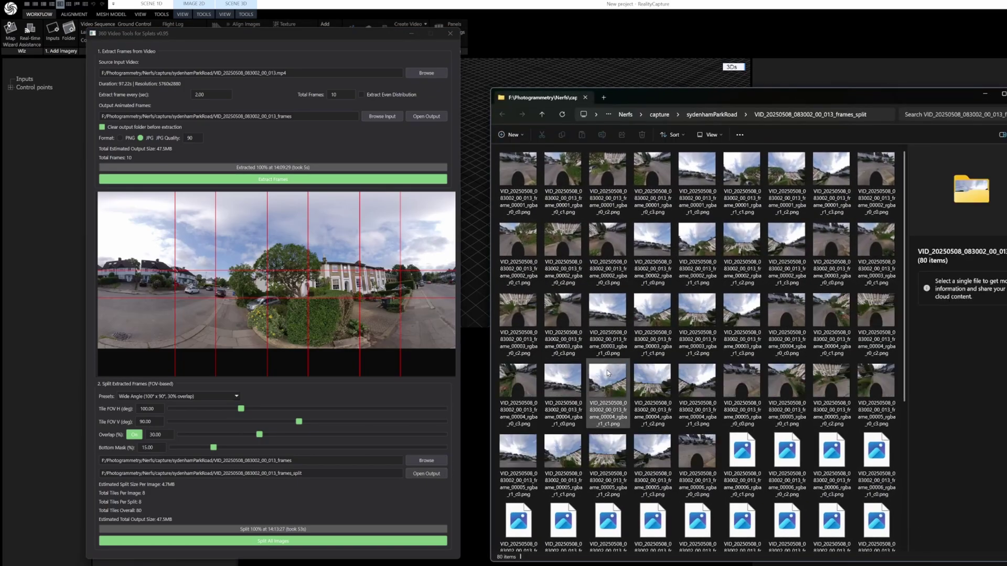
key(ctrl+a)
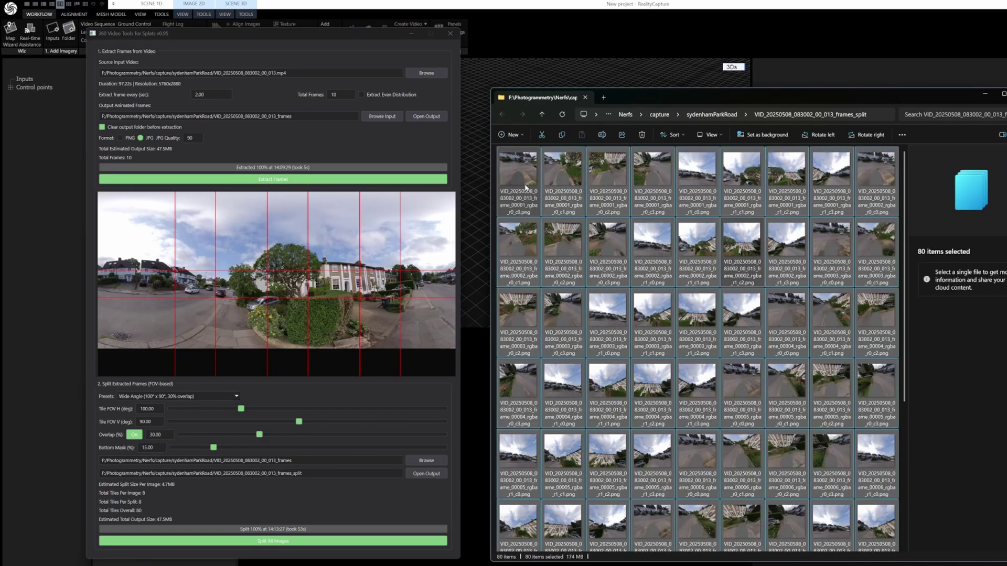
drag(483, 75, 474, 102)
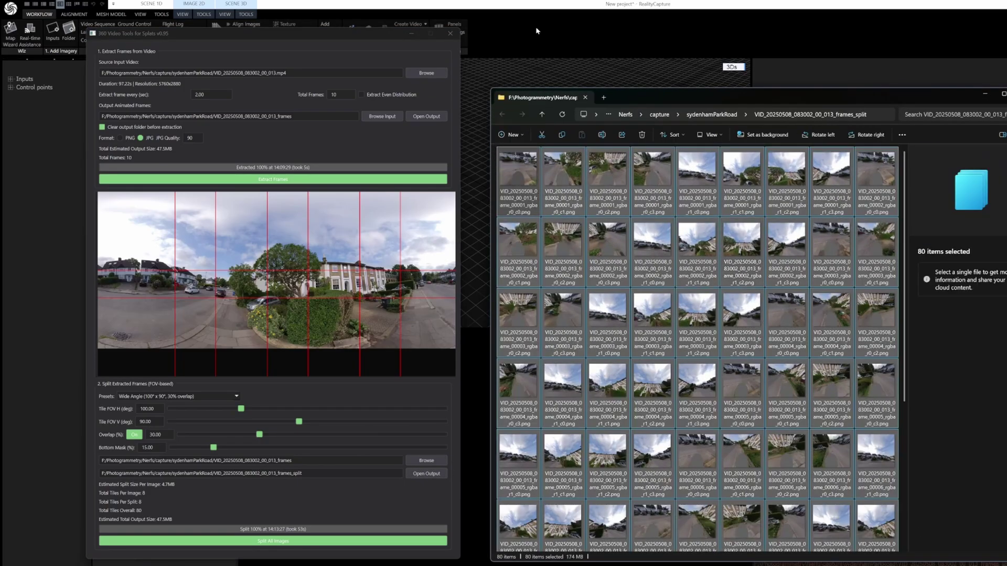
click(550, 16)
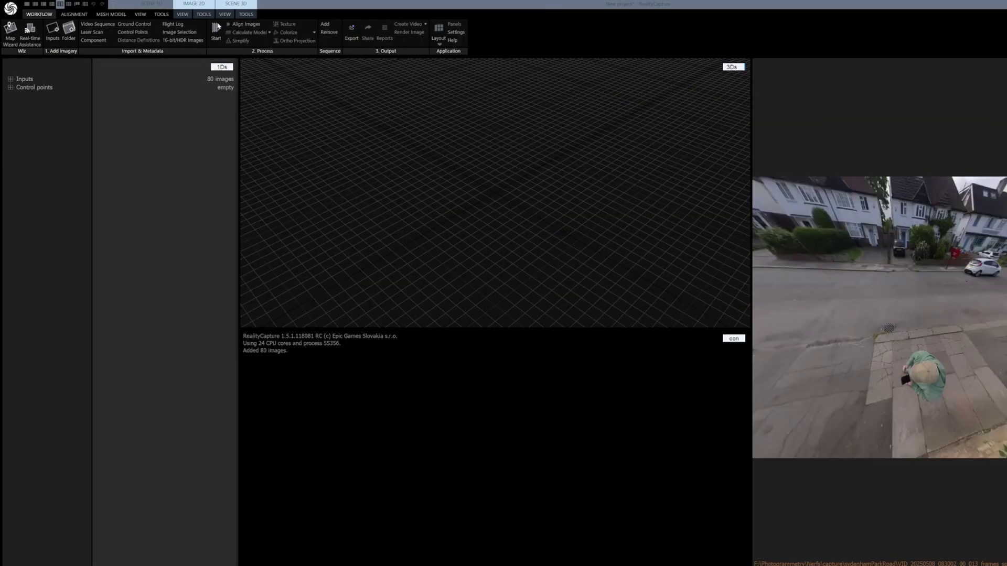
Switch the 2D image view's input layer from Geometry to Mask
click(82, 16)
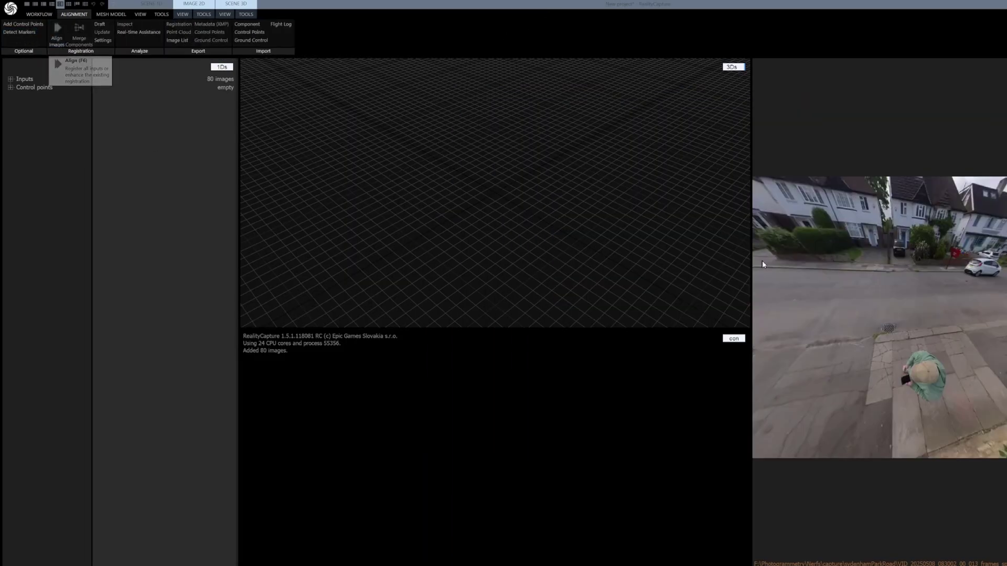
click(883, 333)
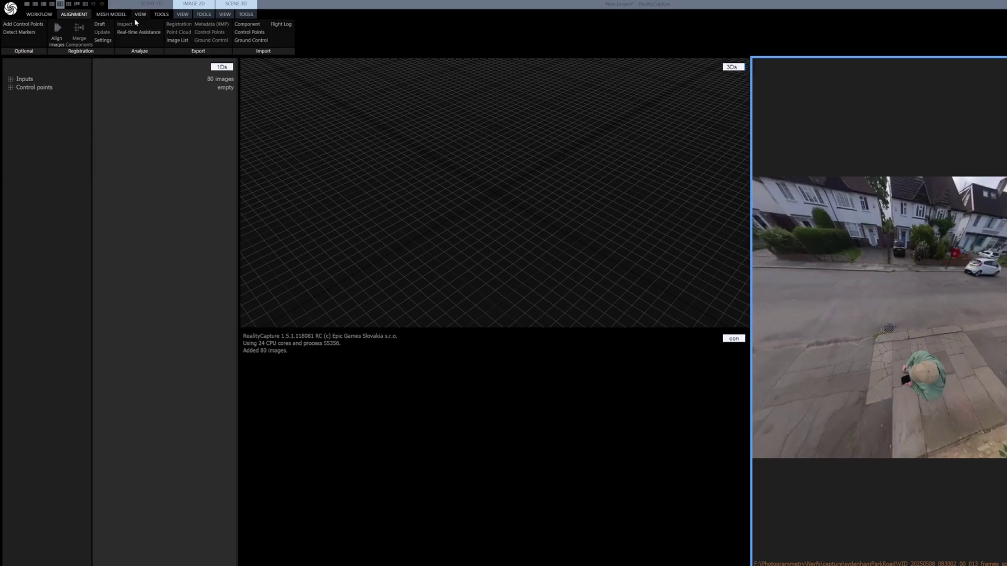
click(187, 16)
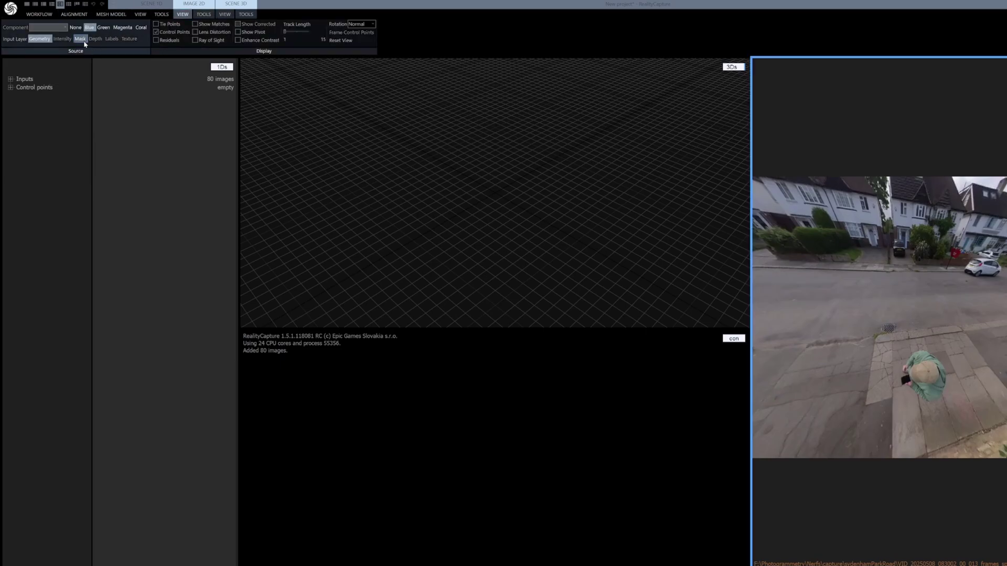
click(80, 39)
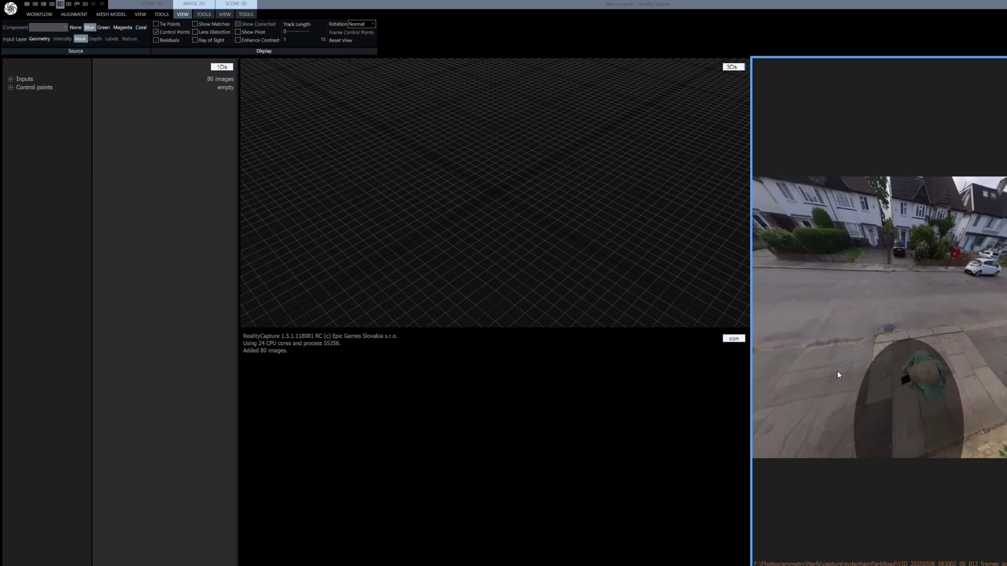
Page through the imported tiles in the 2D view to examine how the mask covers the camera operator
key(Right)
key(Right)
key(Right)
key(Right)
key(Right)
key(Right)
key(Right)
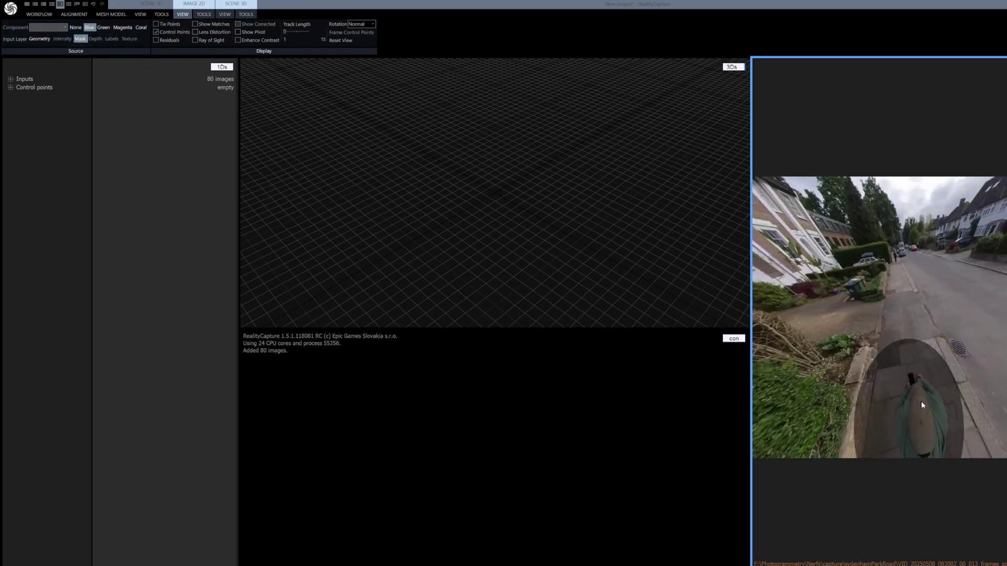
key(Page_Down)
key(Page_Down)
key(Page_Down)
key(Page_Down)
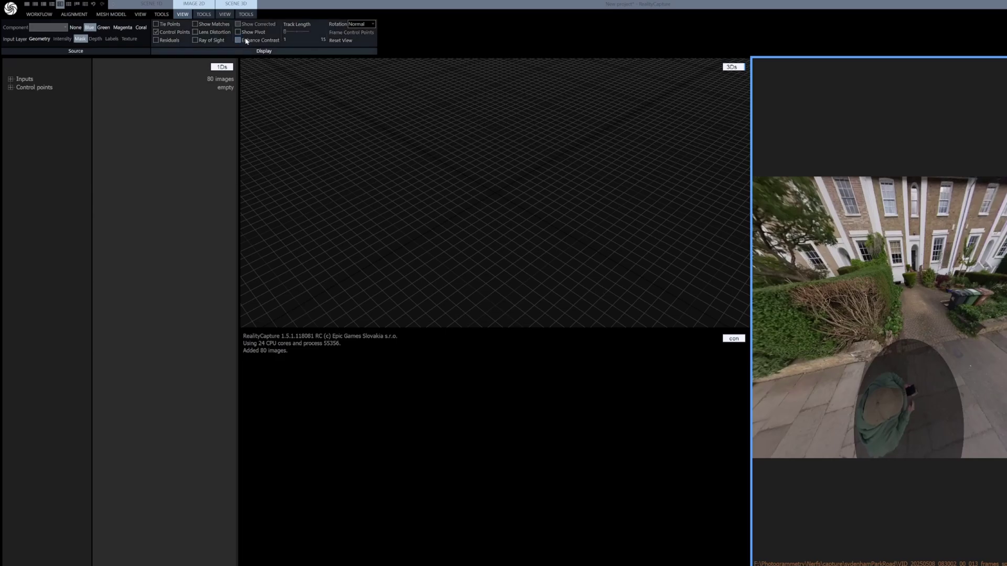
Align the imported tile images, reviewing the input list and the alignment settings while the process runs
click(74, 14)
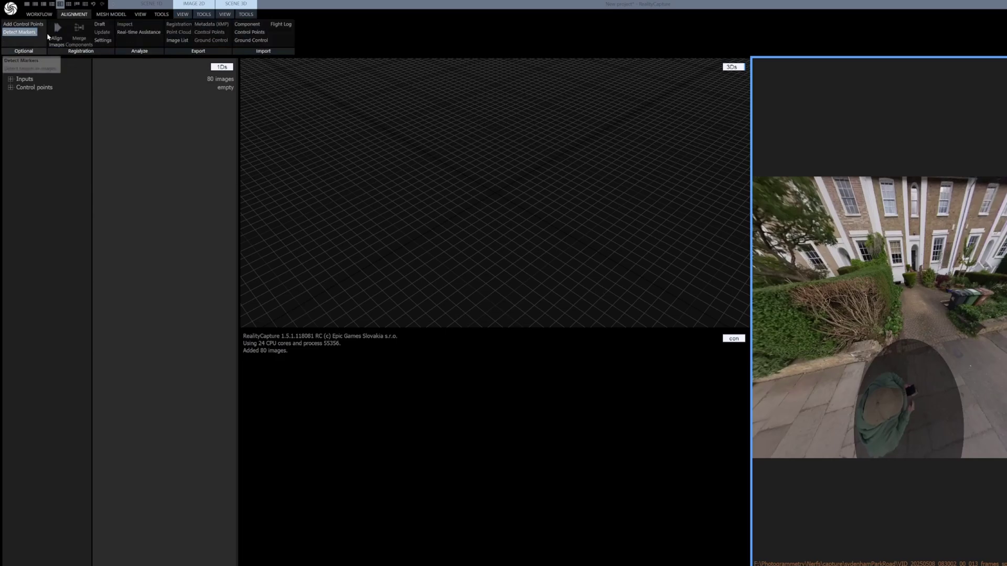
click(57, 32)
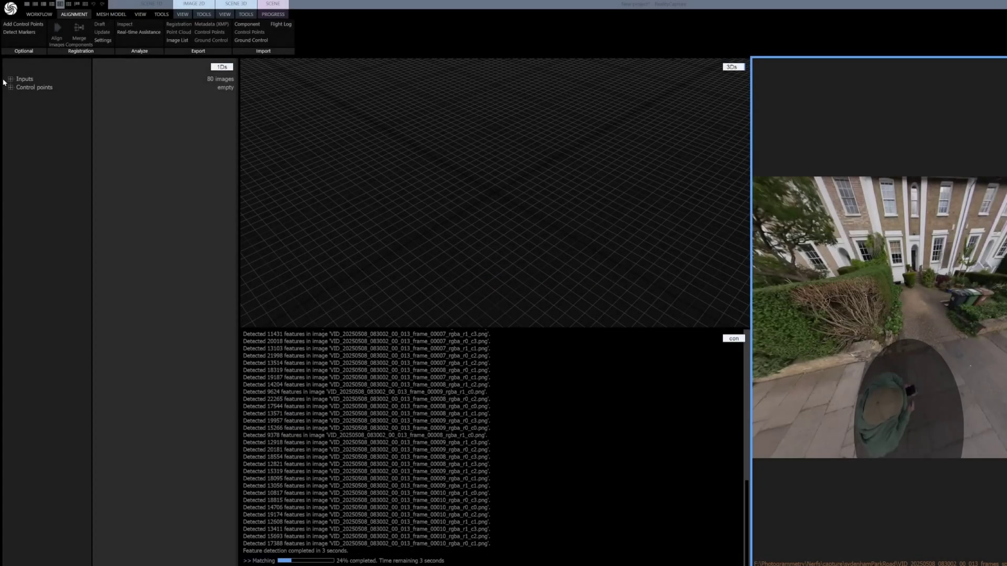
click(10, 79)
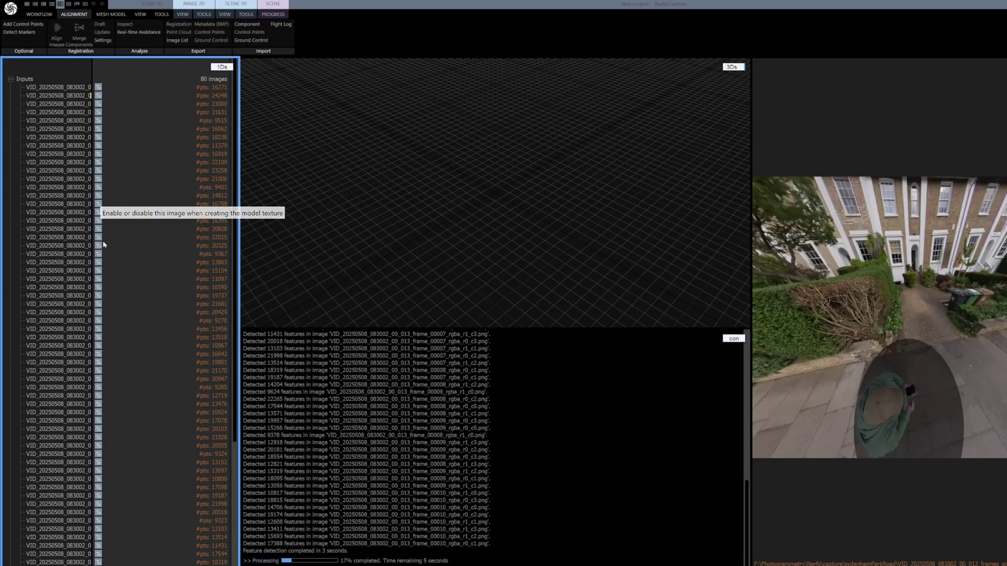
click(104, 41)
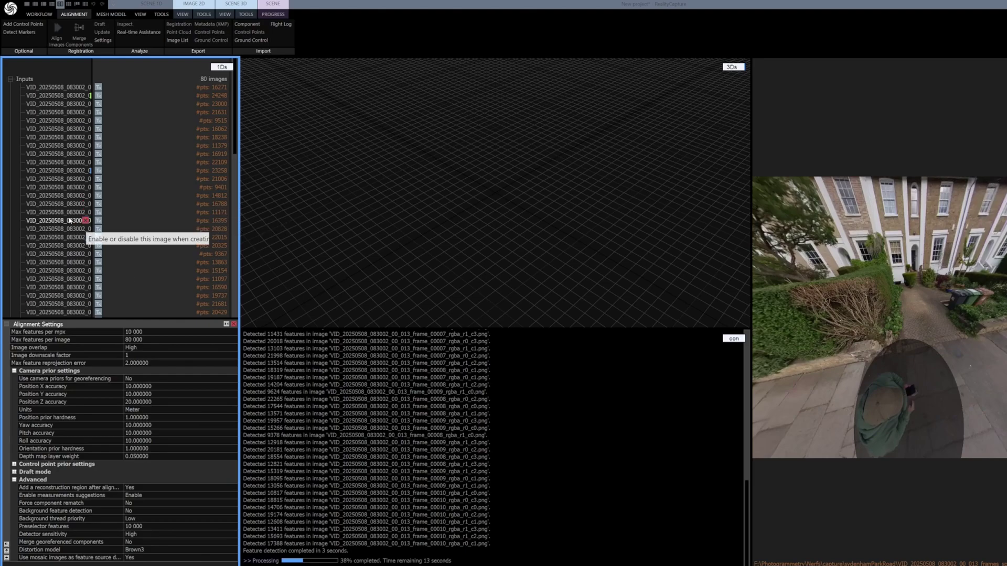
scroll(68, 241, down, 10)
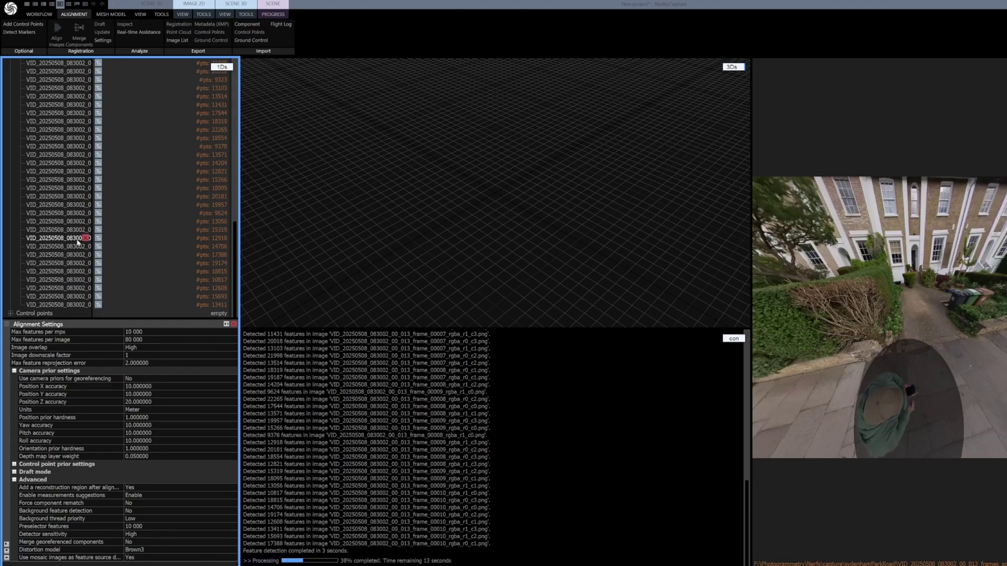
scroll(83, 168, up, 10)
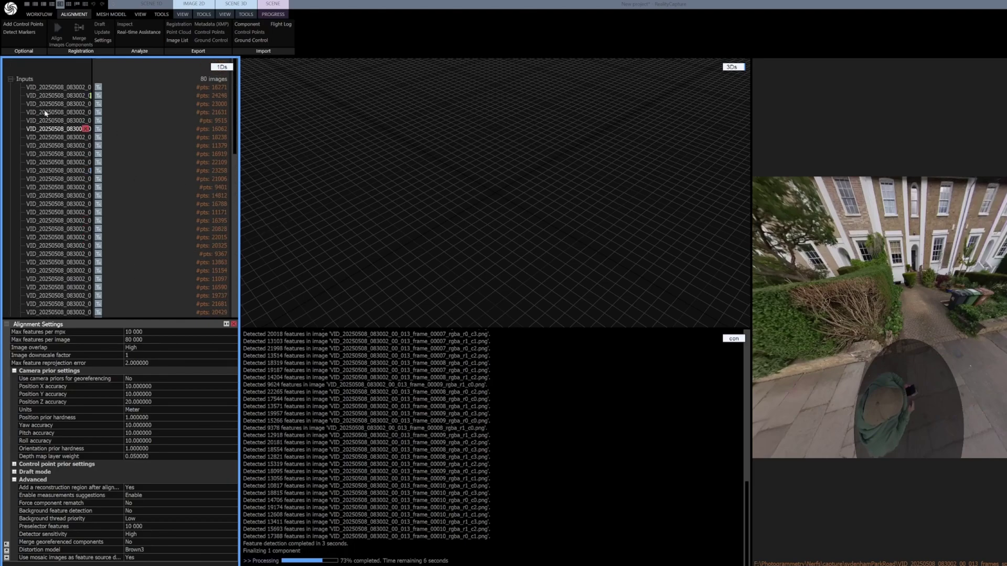
click(11, 78)
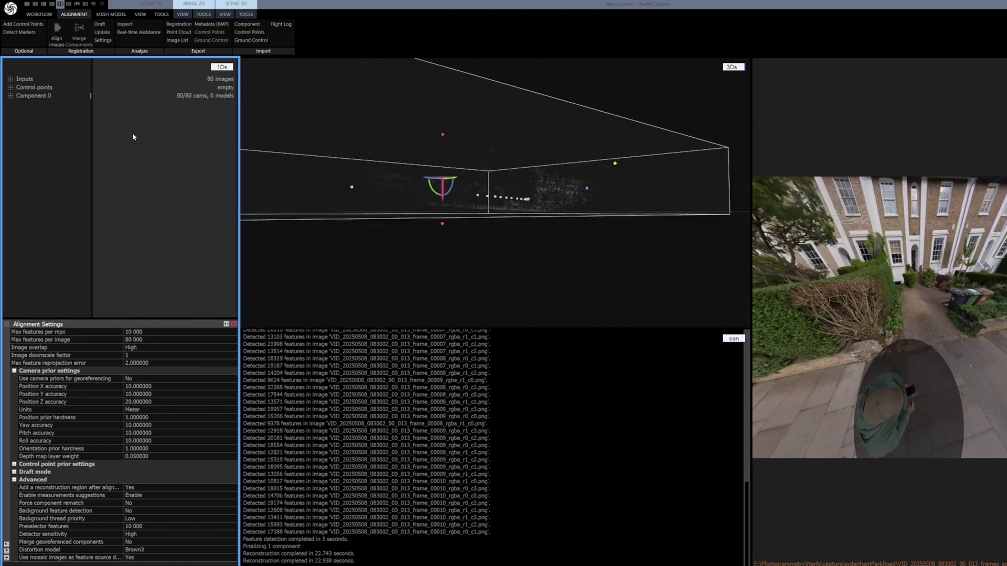
With Set Ground Plane in a top view, rotate Component 0 so its camera row follows the grid, and shift it along the row
click(46, 98)
right_drag(523, 211, 549, 267)
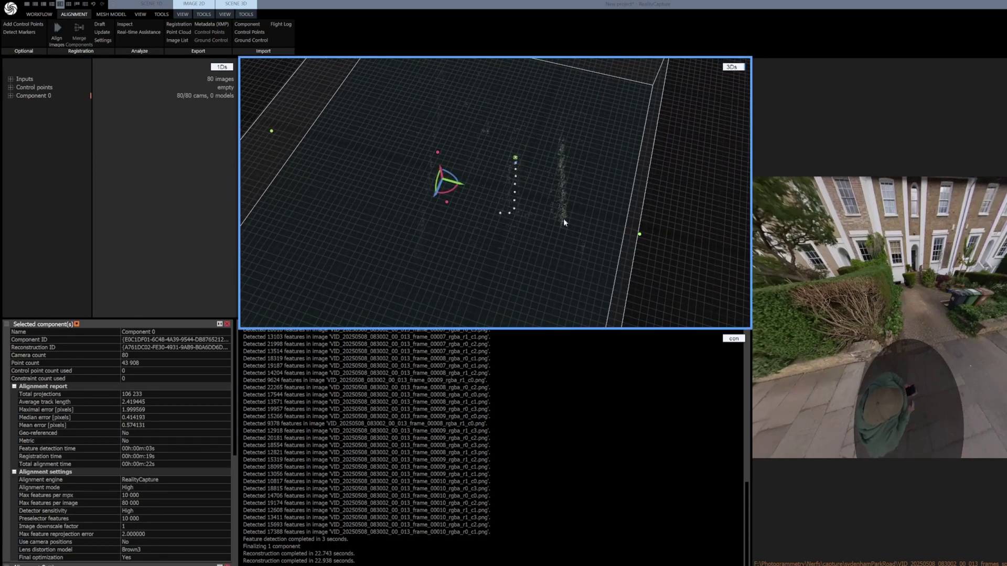
key(5)
scroll(654, 191, down, 3)
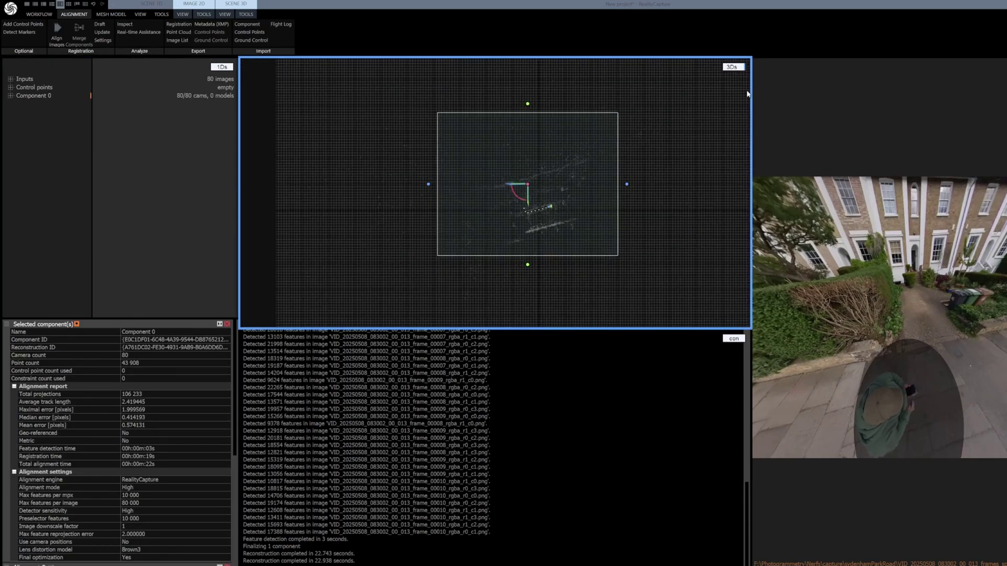
drag(690, 179, 625, 191)
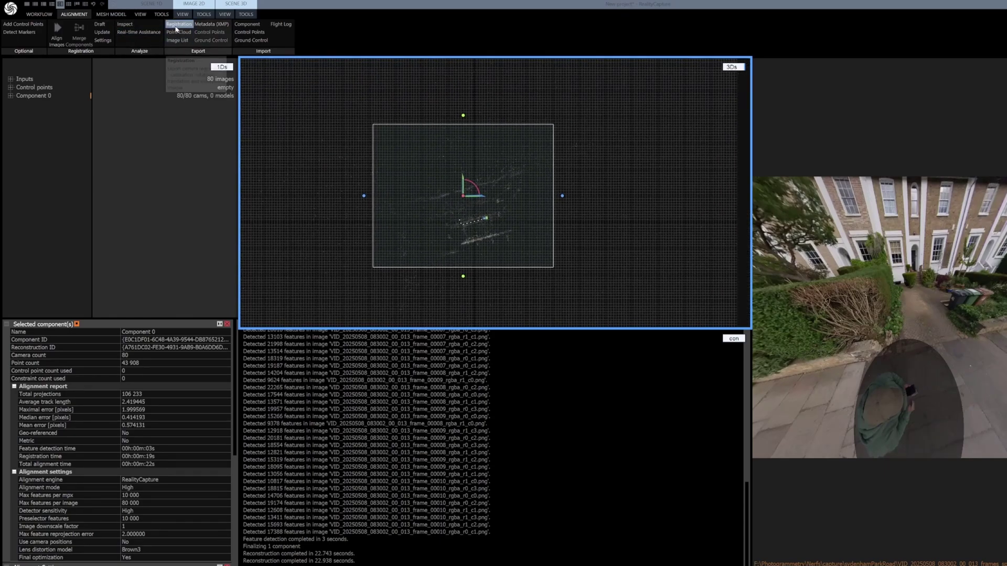
click(246, 16)
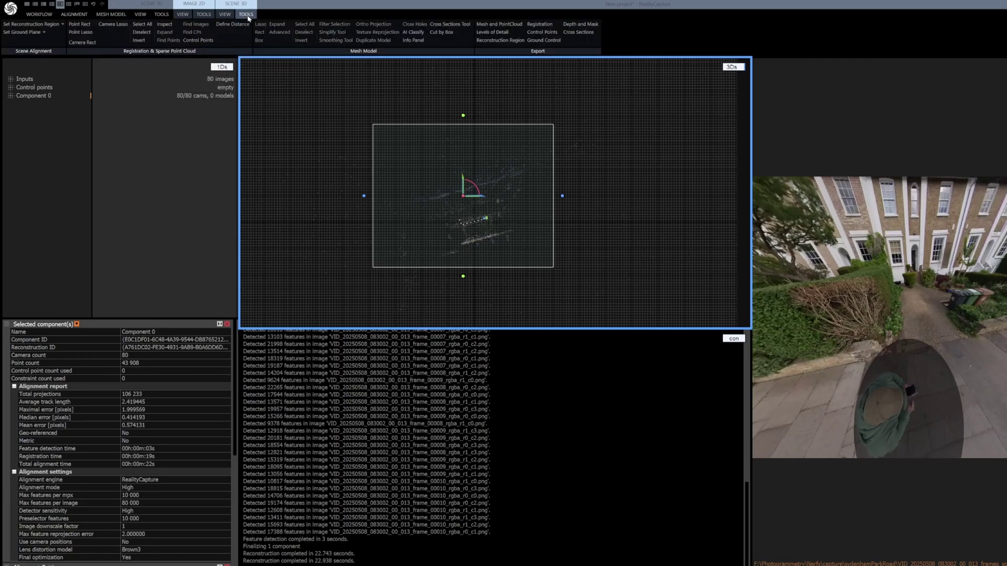
click(22, 32)
scroll(504, 221, up, 5)
drag(475, 255, 322, 73)
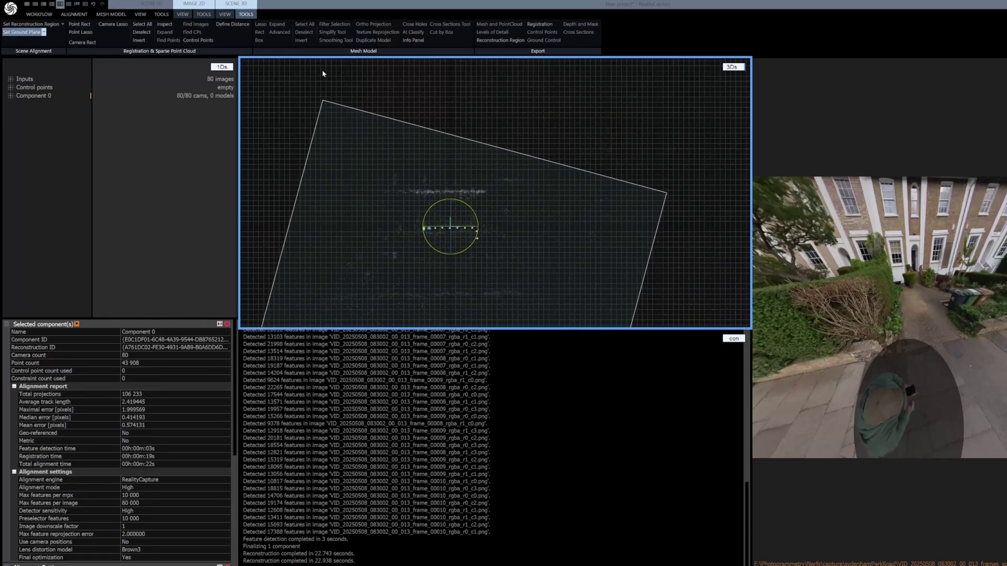
scroll(451, 231, up, 5)
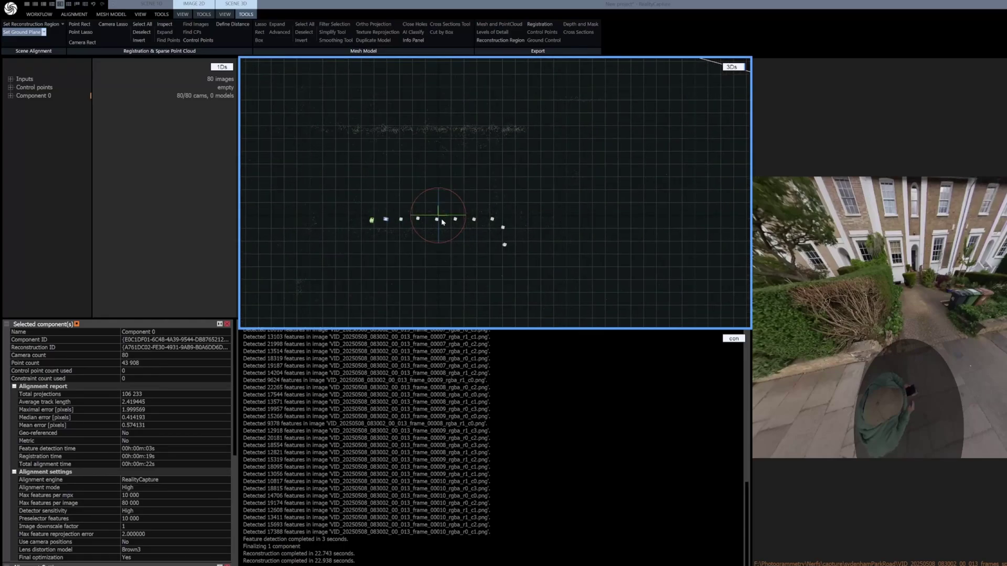
drag(444, 220, 462, 220)
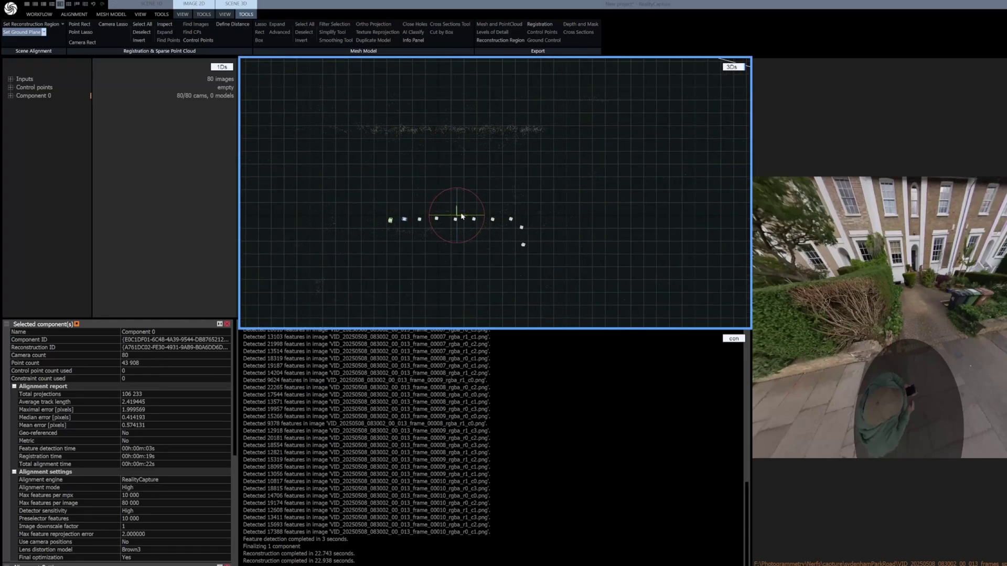
Tilt the scene in a side view to bring the ground points closer to level, and check the result from the other sides
key(6)
scroll(543, 215, up, 4)
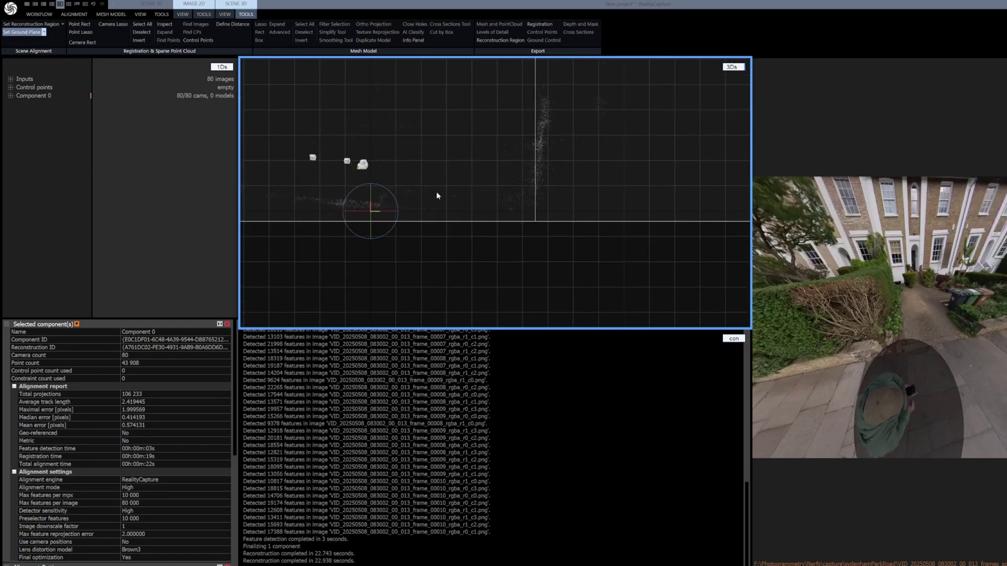
drag(399, 201, 402, 197)
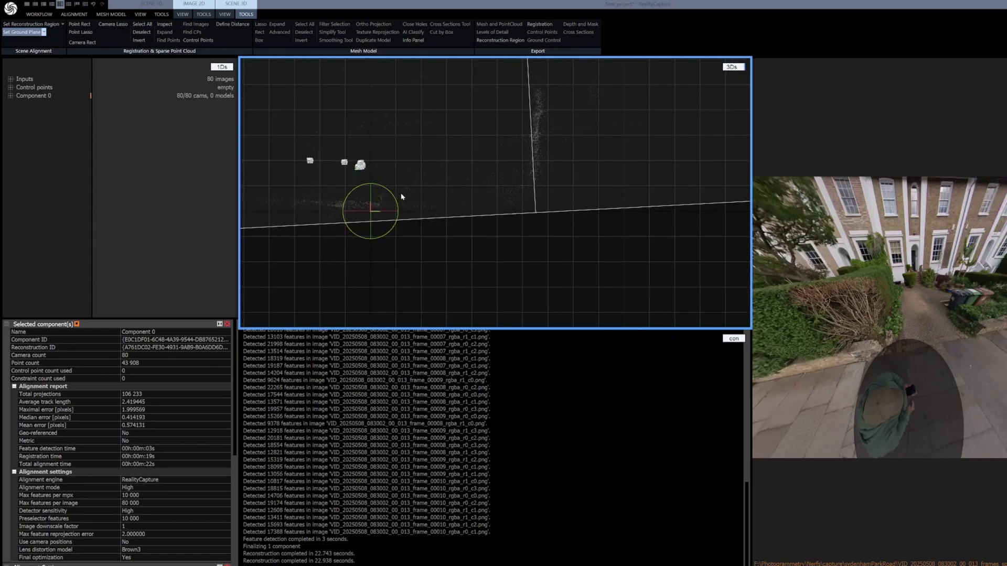
scroll(503, 255, down, 3)
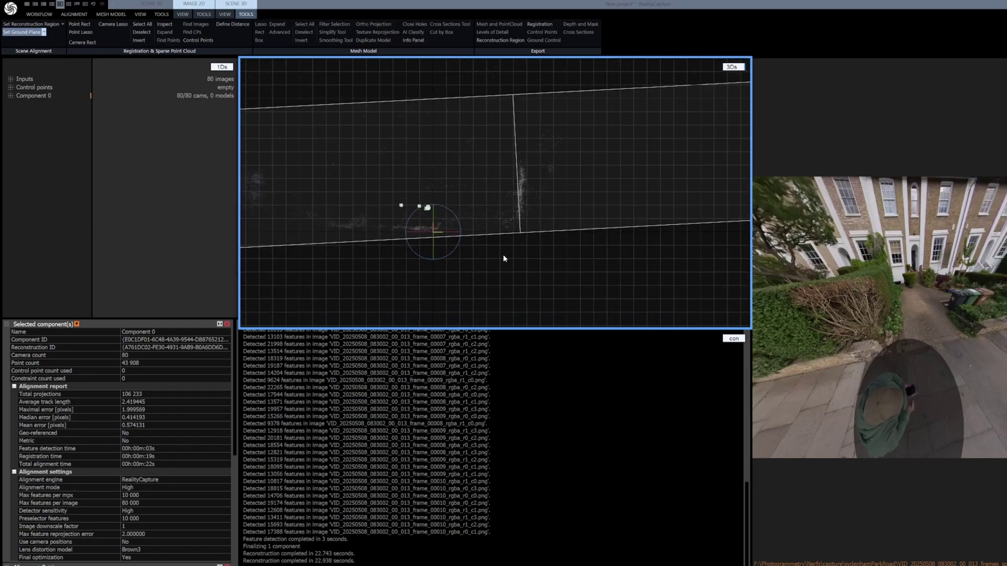
scroll(502, 247, down, 2)
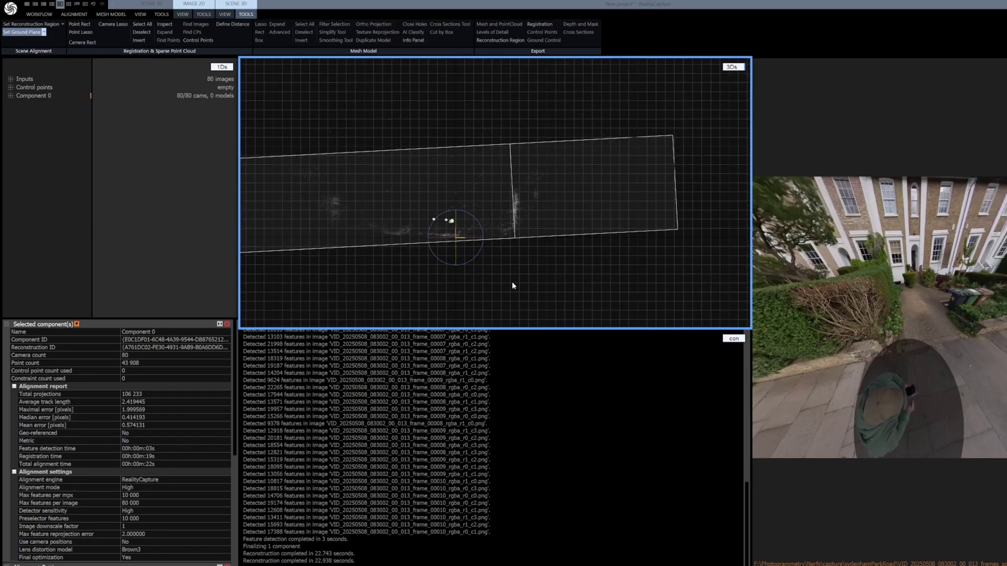
drag(513, 283, 547, 288)
key(8)
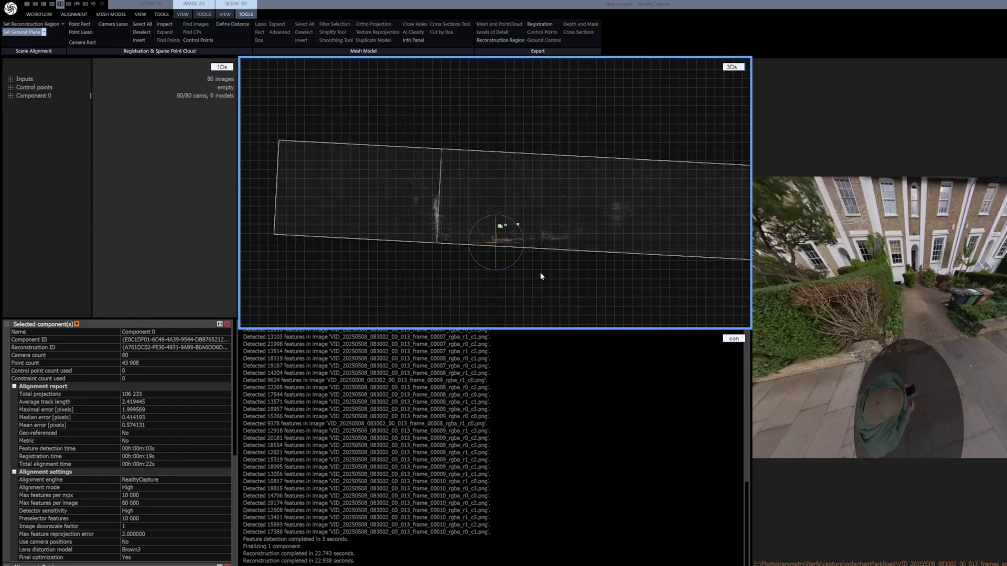
key(2)
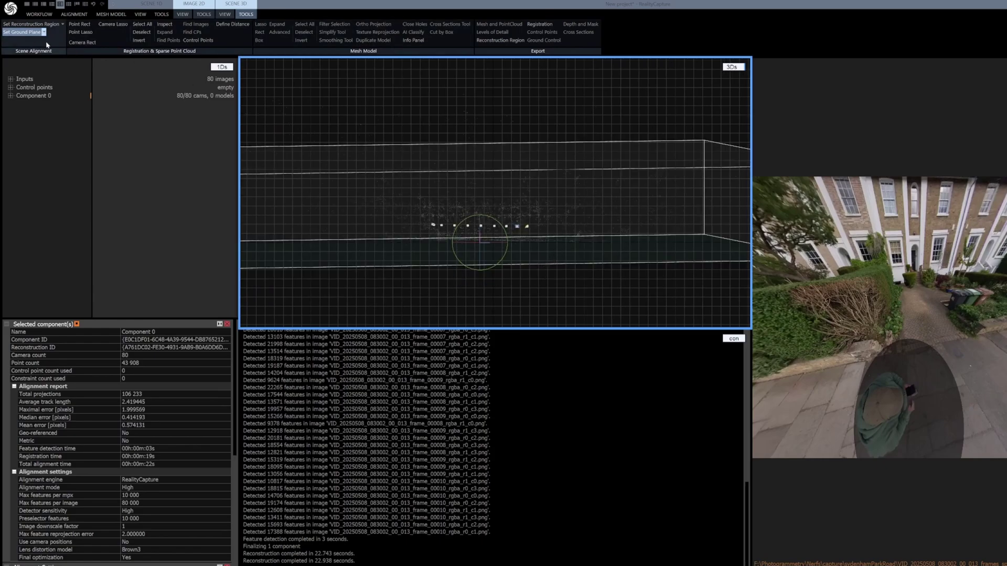
Clear the reconstruction region, and level the camera row lengthwise against the grid, nudging the scene's height
click(63, 24)
click(57, 75)
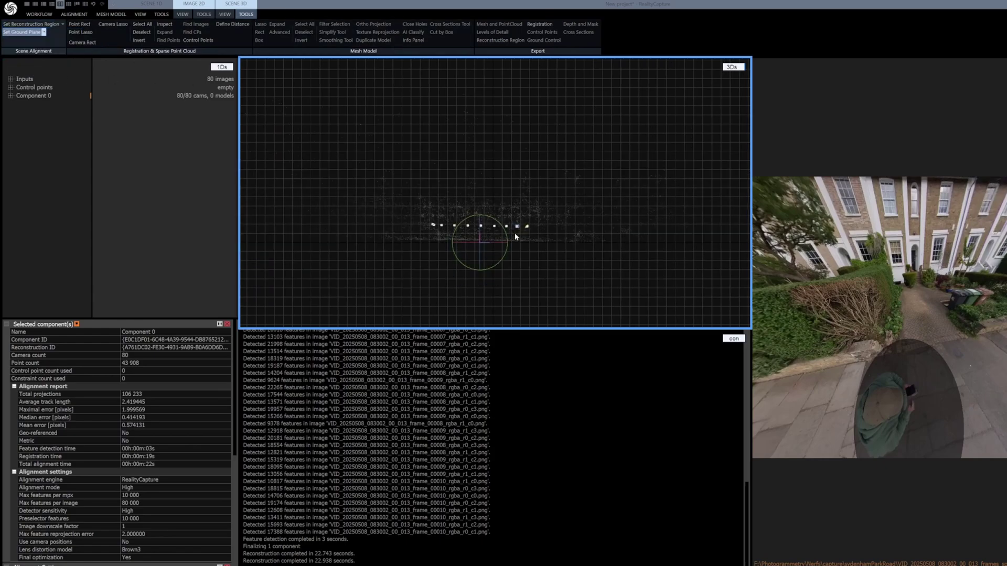
scroll(514, 234, up, 3)
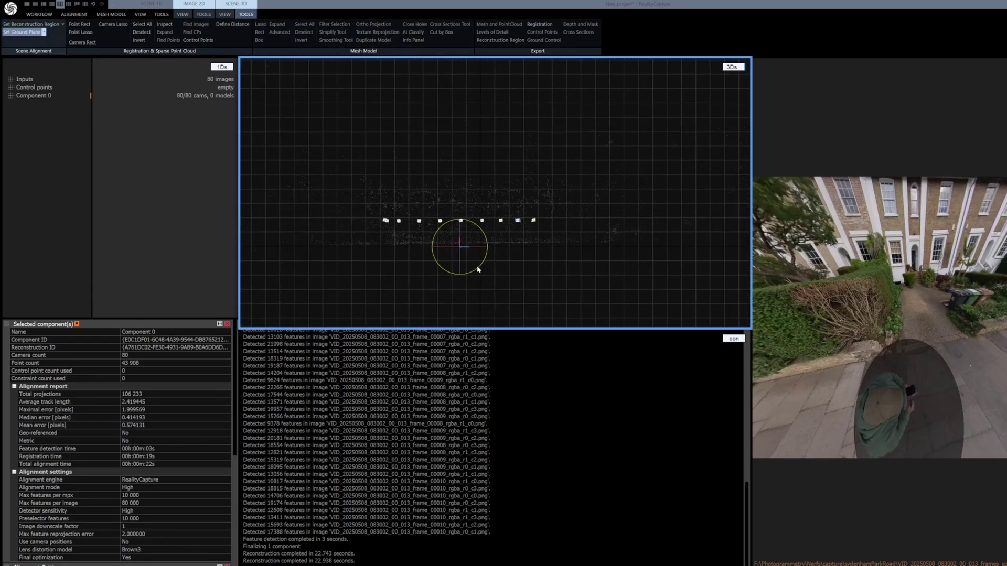
drag(478, 270, 447, 481)
drag(459, 243, 459, 245)
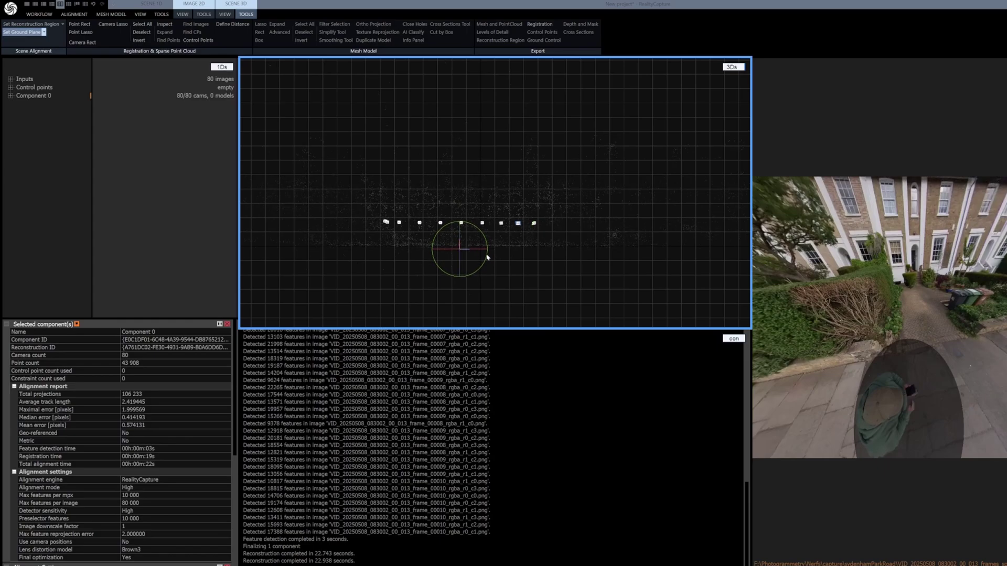
From the side view along the camera row, rotate the scene until the pavement points lie flat and adjust its height slightly
key(4)
scroll(476, 249, up, 2)
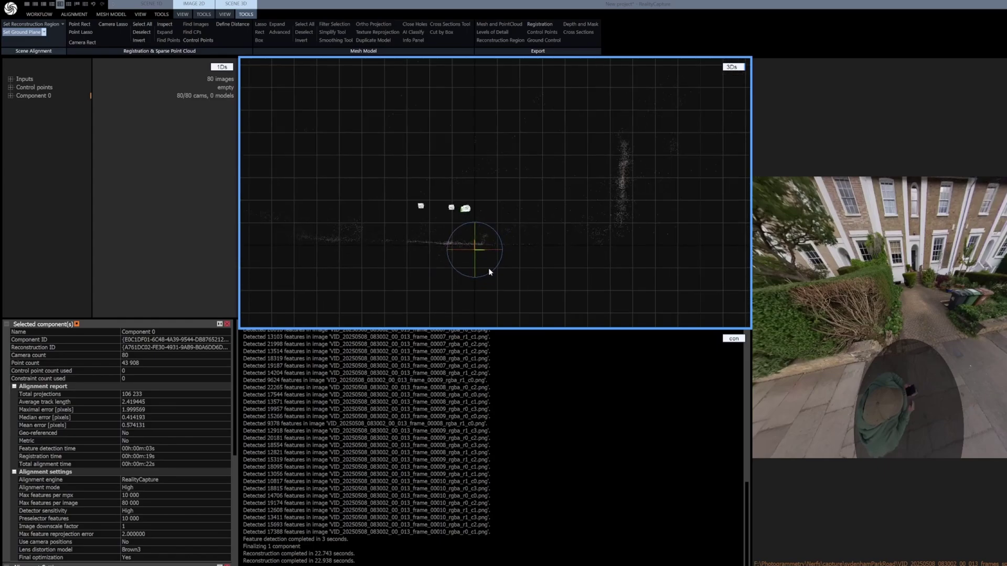
drag(489, 276, 509, 352)
drag(476, 247, 477, 250)
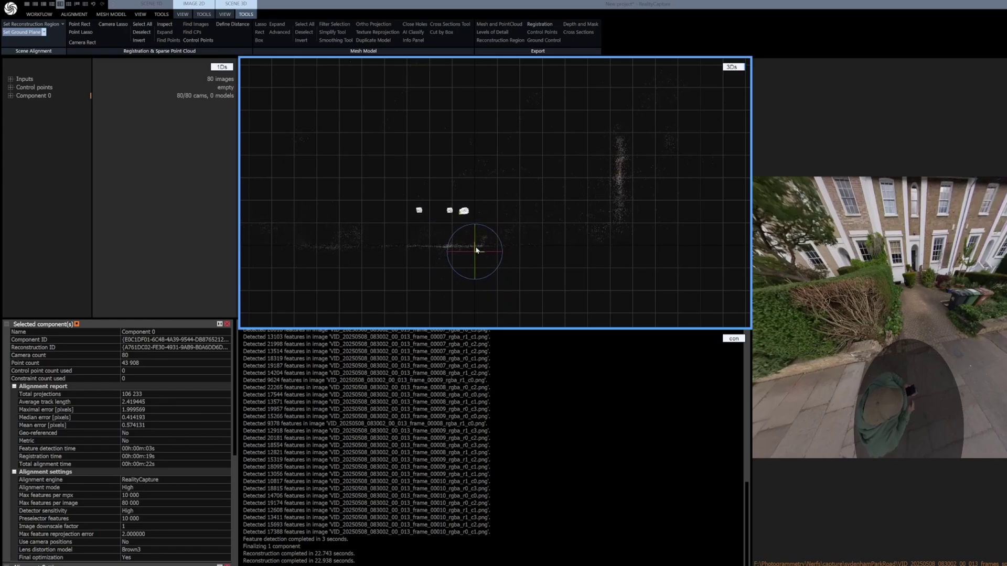
Set a new reconstruction region around the levelled point cloud and check it in the perspective view
key(0)
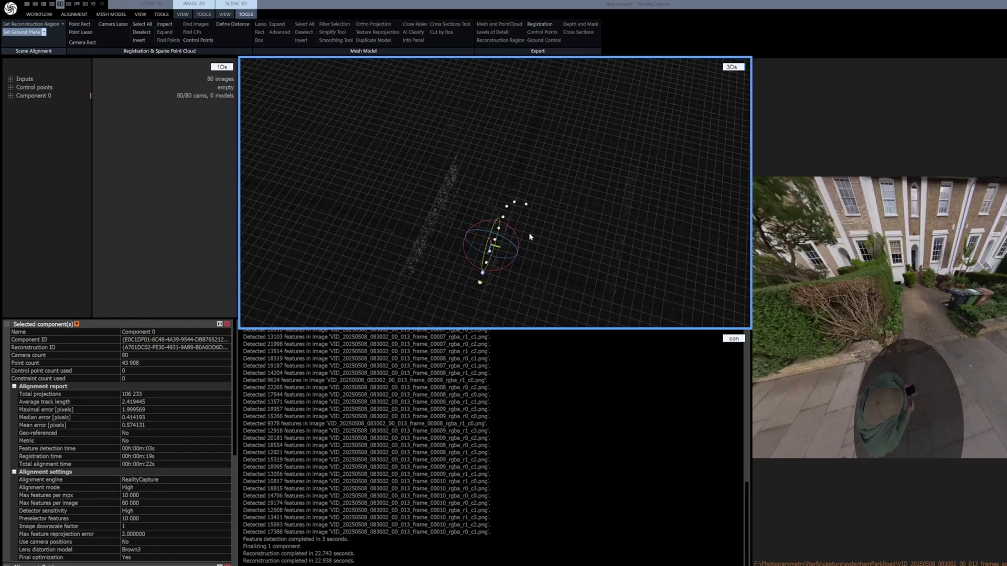
scroll(539, 235, up, 3)
drag(527, 286, 554, 218)
click(53, 24)
click(40, 39)
scroll(581, 272, down, 3)
scroll(552, 219, up, 2)
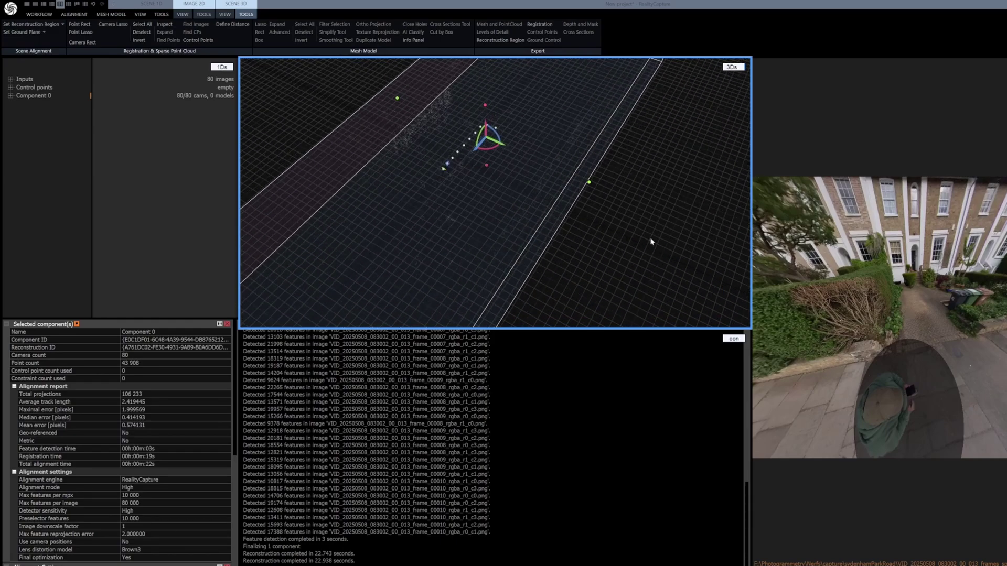
drag(650, 237, 563, 241)
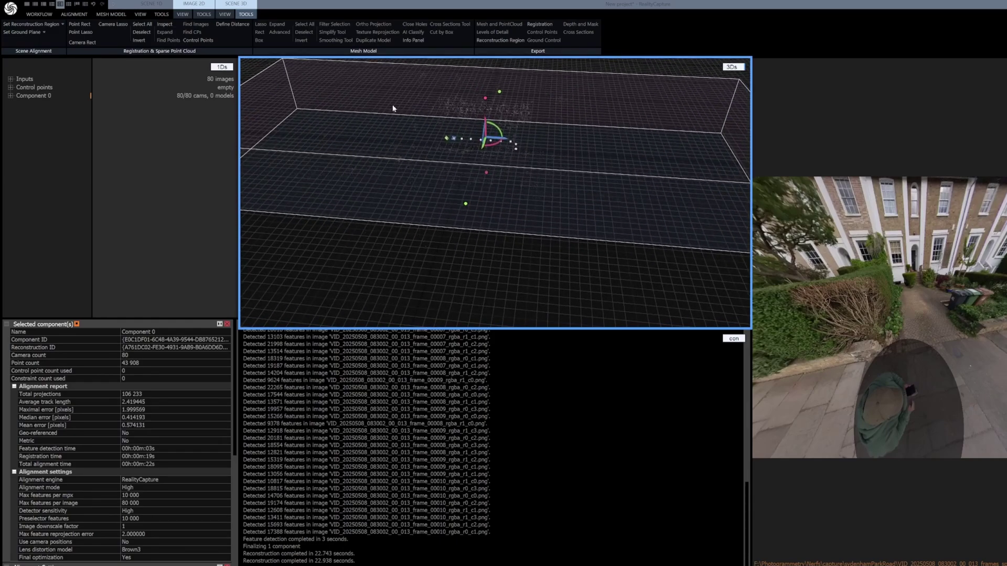
Start a registration export and browse to the sydenhamParkRoad folder inside capture
click(65, 15)
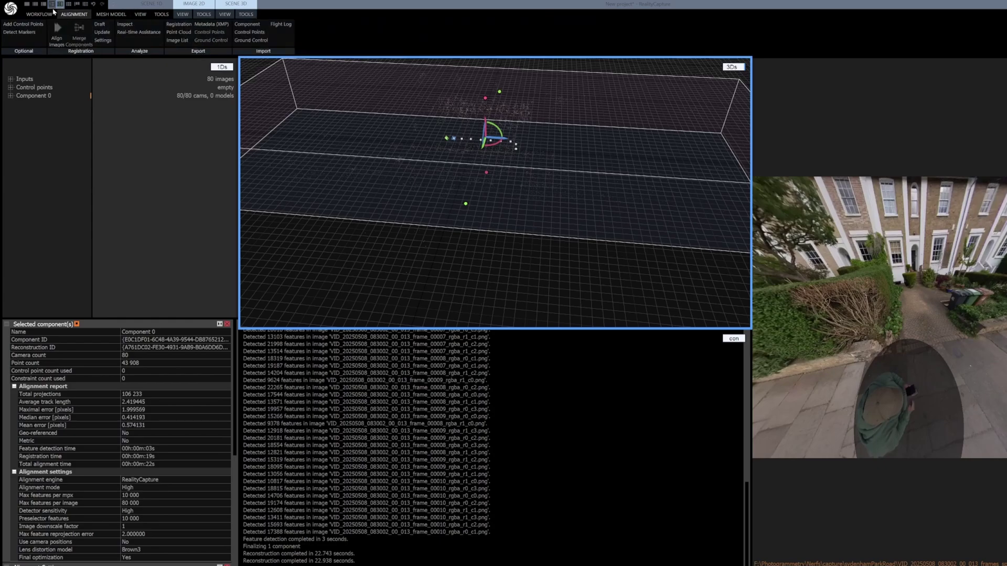
click(181, 25)
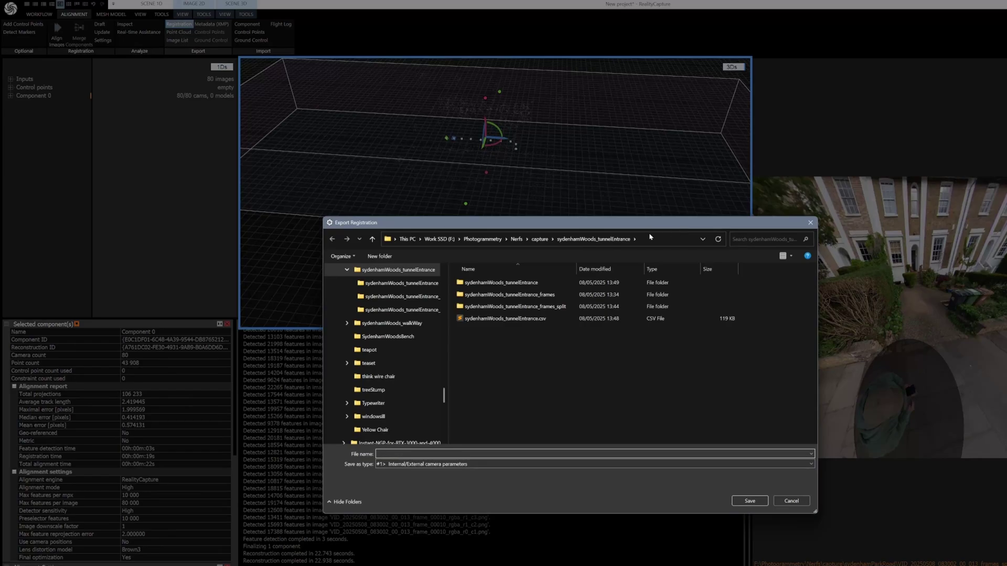
click(540, 239)
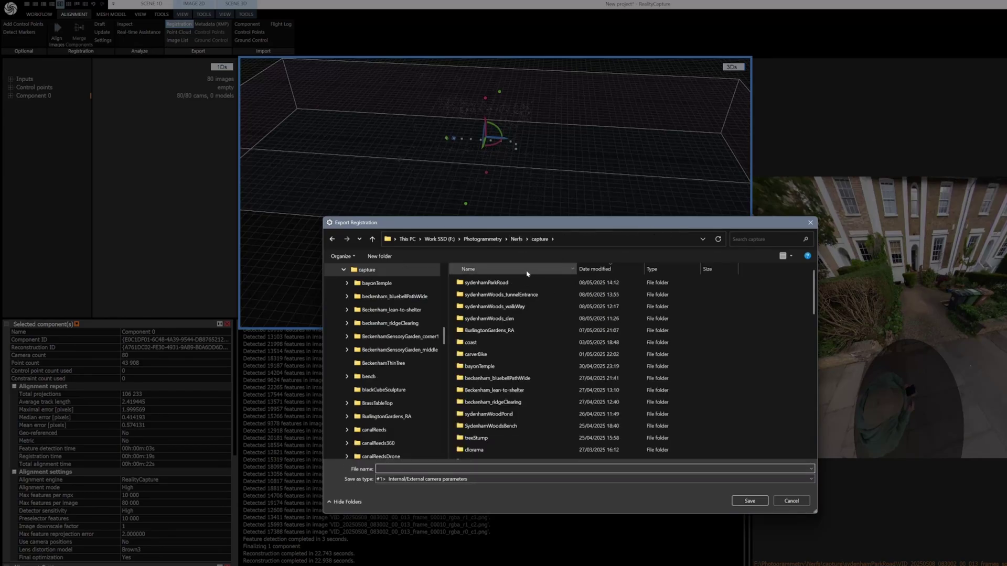
double_click(523, 286)
Name the export sydenhamParkRoad after its folder, keep the Internal/External camera parameters format, and proceed to the export settings
click(532, 240)
click(532, 240)
drag(532, 241, 466, 245)
key(ctrl+c)
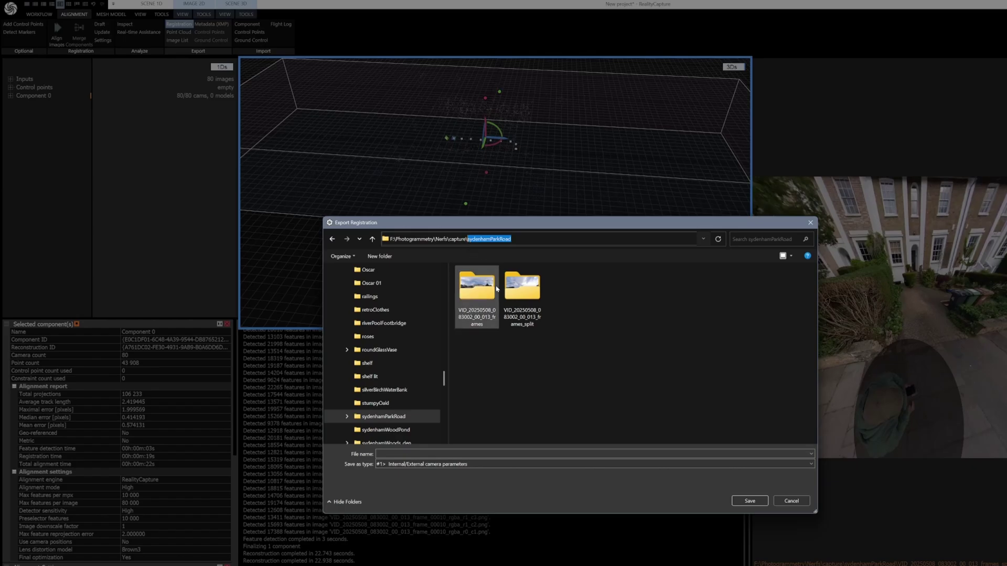
click(508, 453)
key(ctrl+v)
click(497, 465)
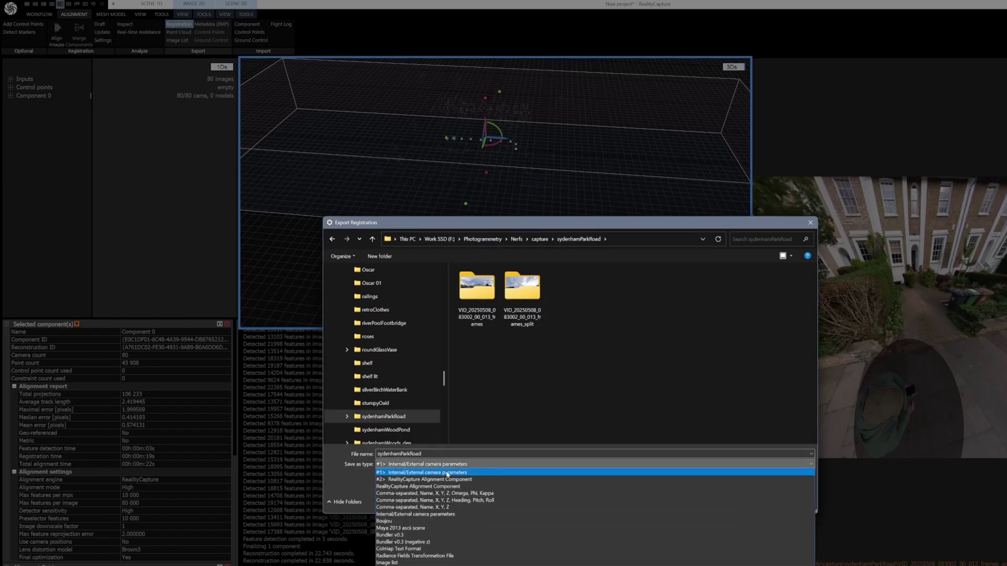
click(342, 467)
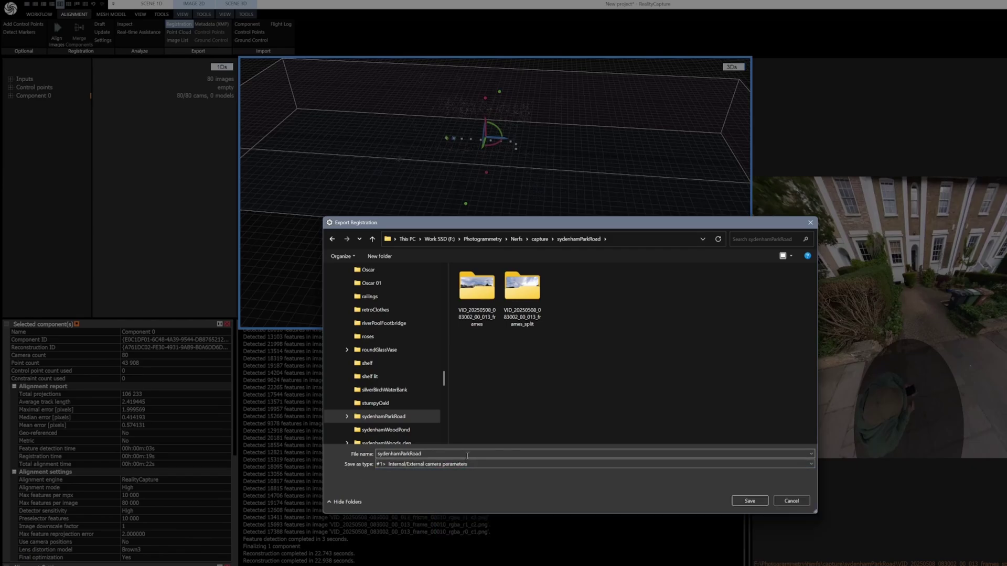
click(749, 501)
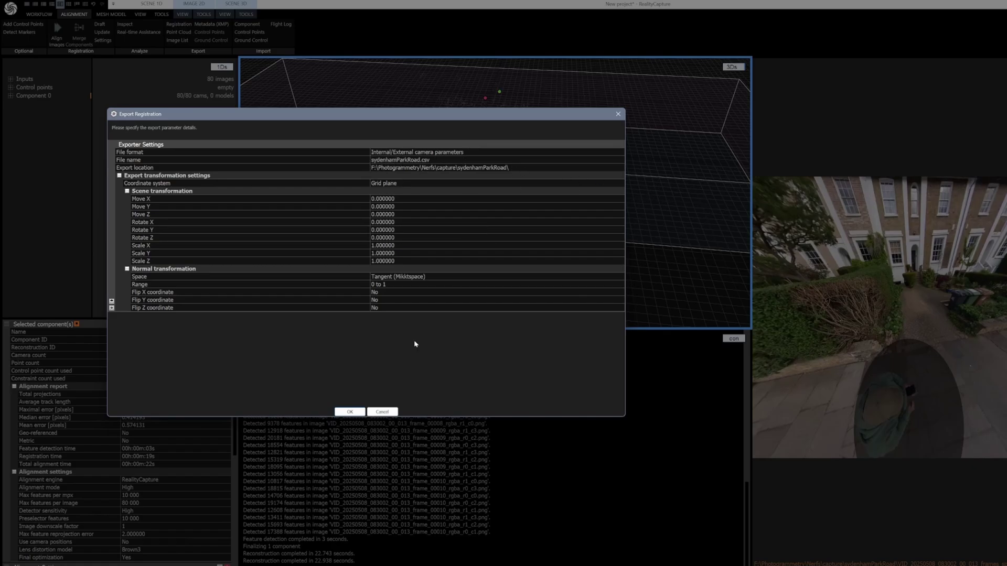
Complete the registration export with default settings, and export the sparse point cloud as sydenhamParkRoad.ply into the same folder
click(350, 413)
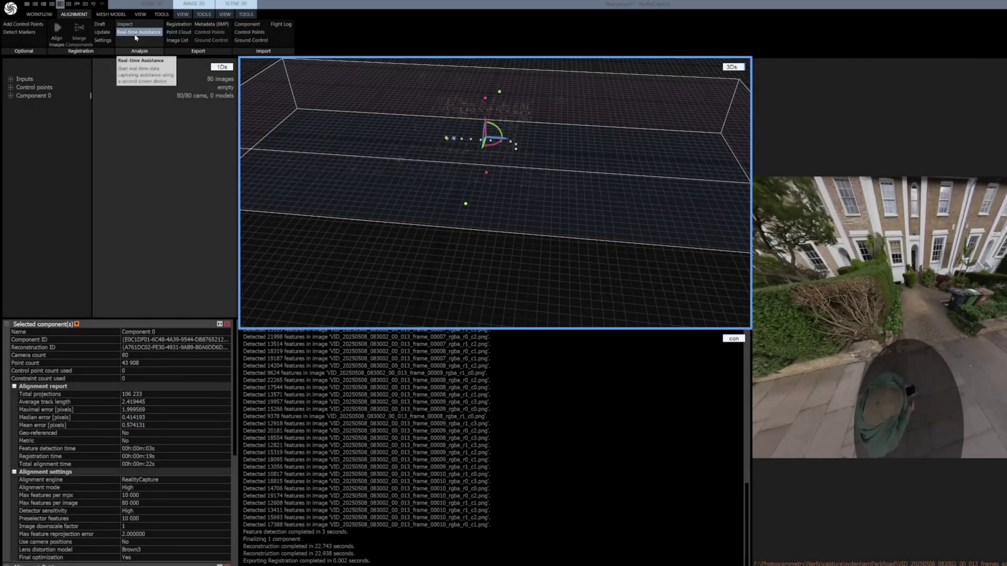
click(179, 32)
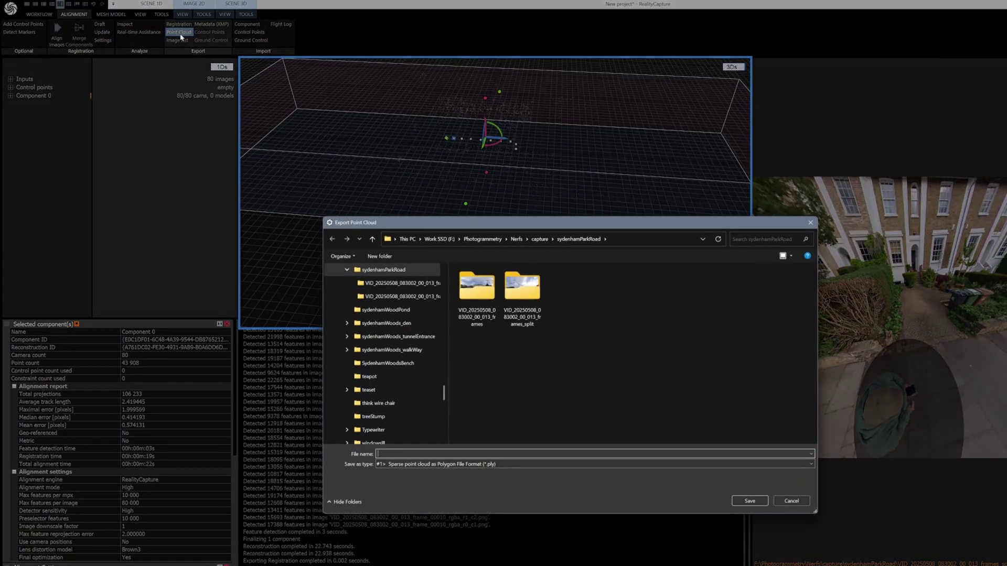
key(ctrl+v)
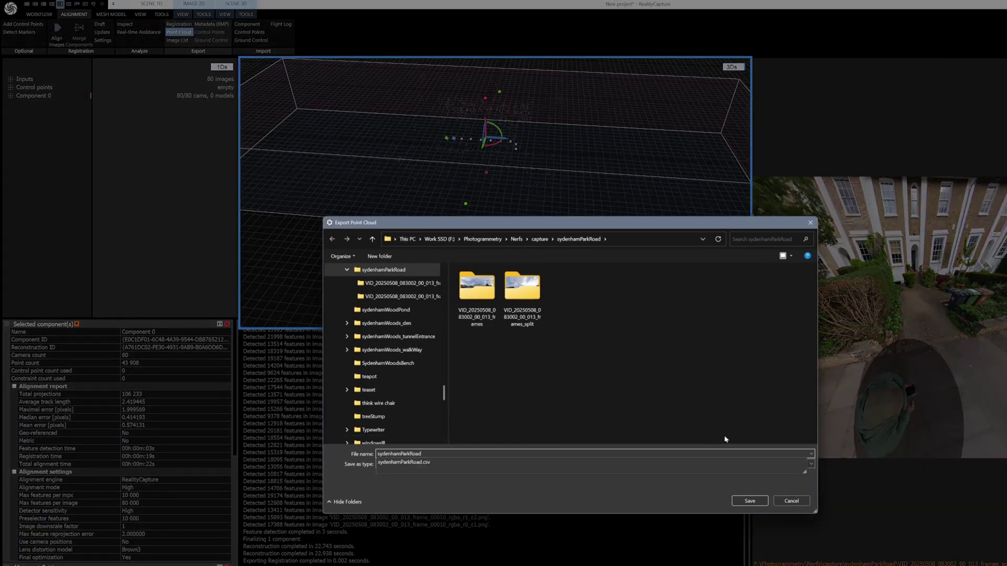
click(648, 498)
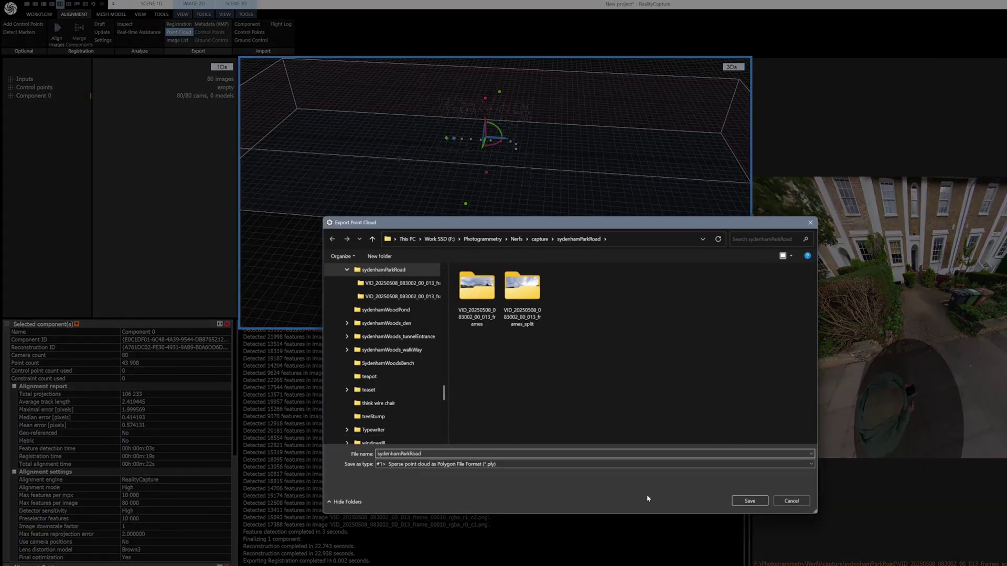
click(750, 501)
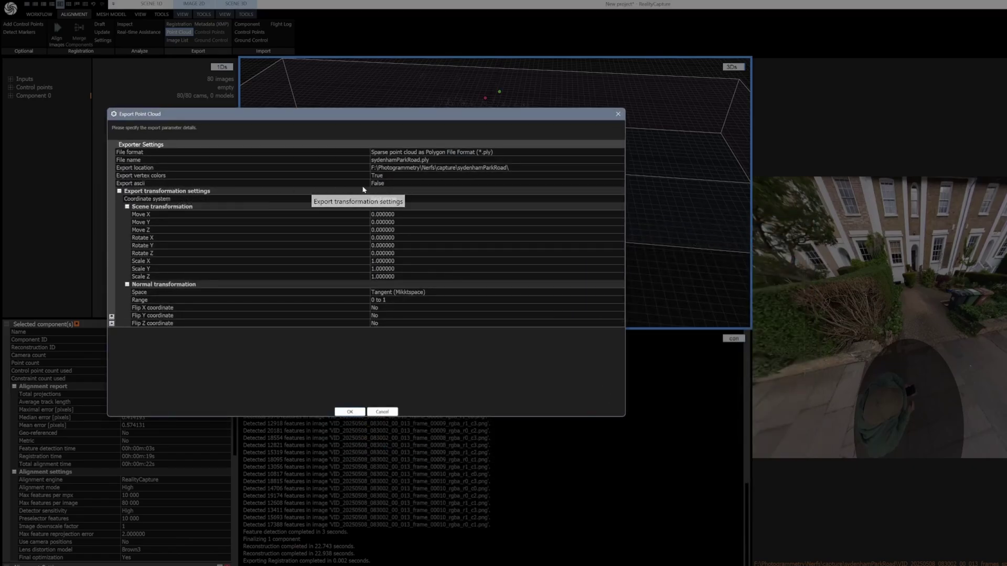
click(351, 412)
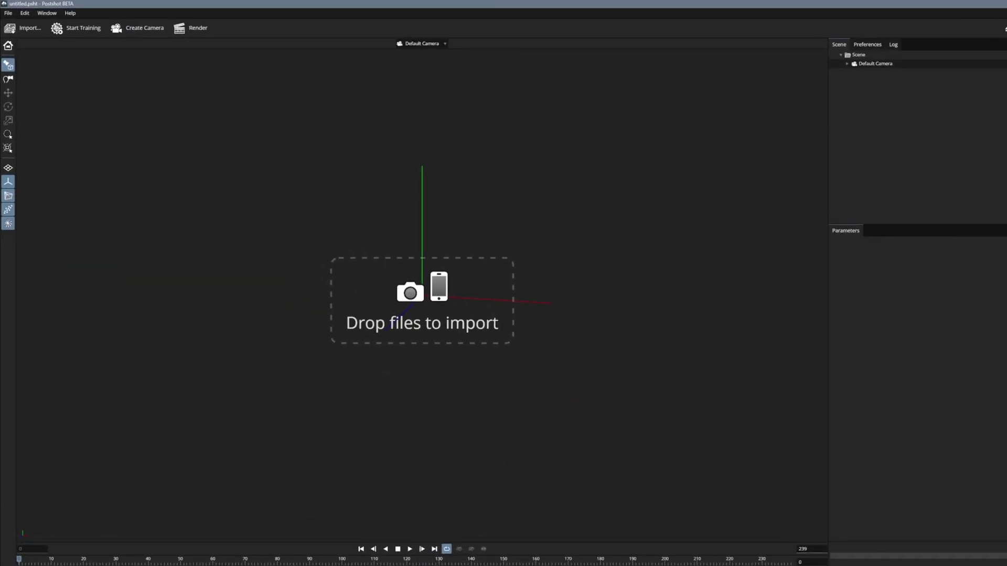
Bring the frames_split image folder, sydenhamParkRoad.csv and sydenhamParkRoad.ply from the sydenhamParkRoad folder into Postshot for import
mouse_move(486, 565)
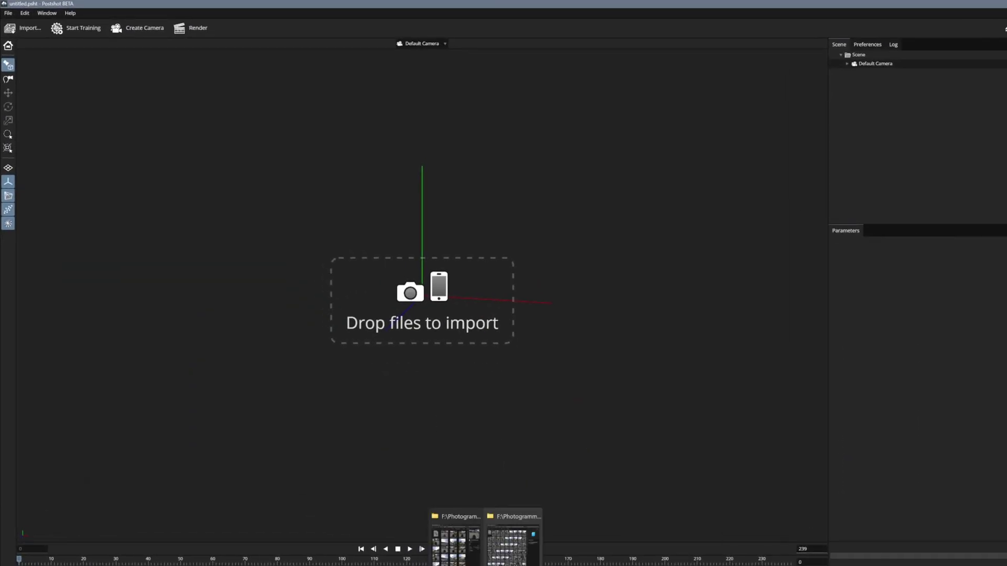
click(514, 540)
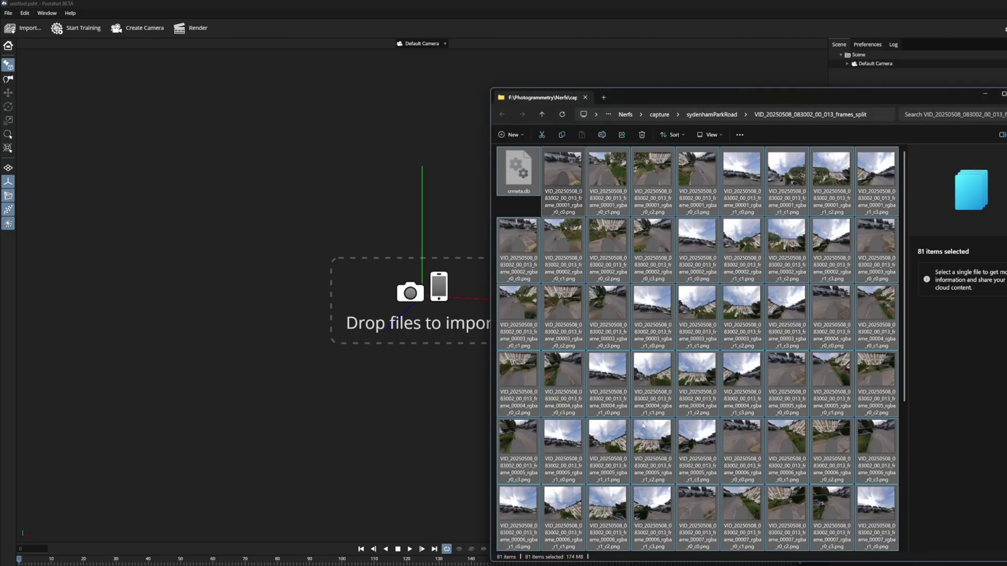
click(543, 114)
click(655, 173)
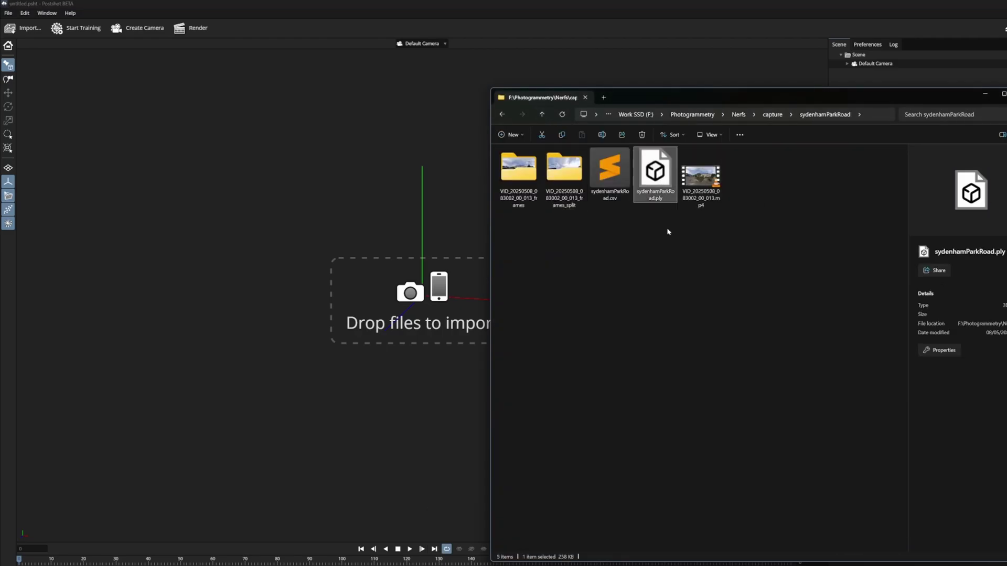
ctrl+click(610, 173)
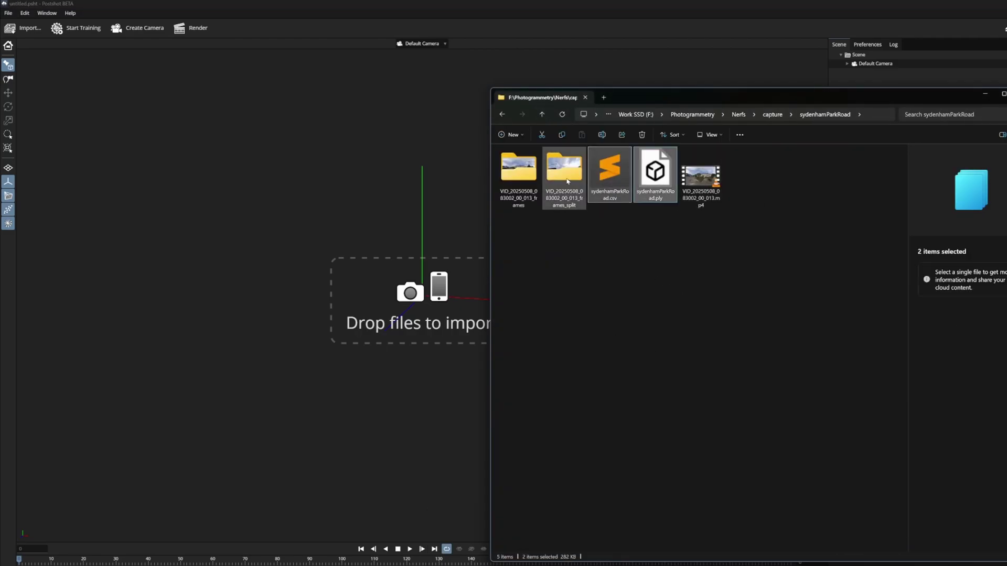
ctrl+click(567, 181)
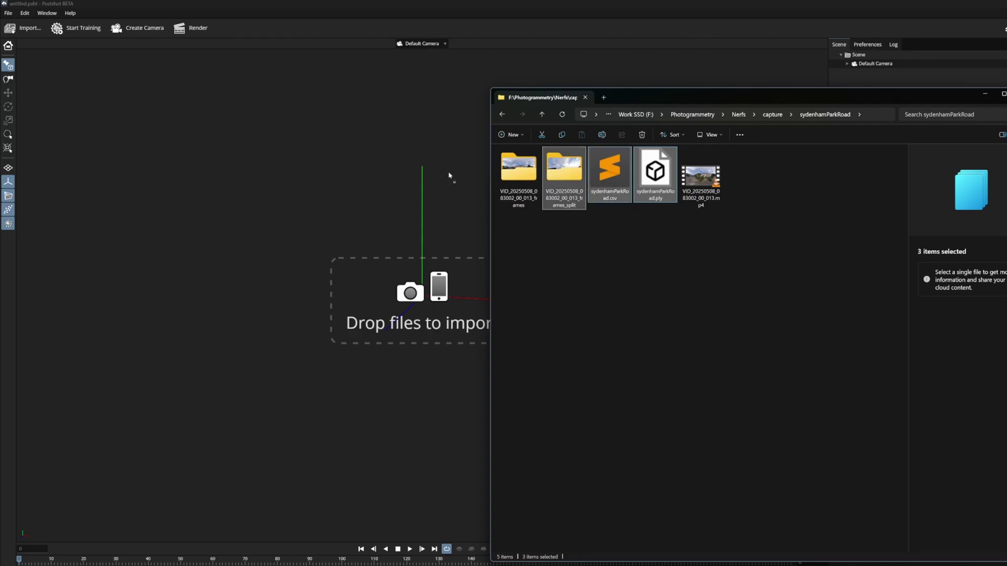
drag(280, 196, 314, 304)
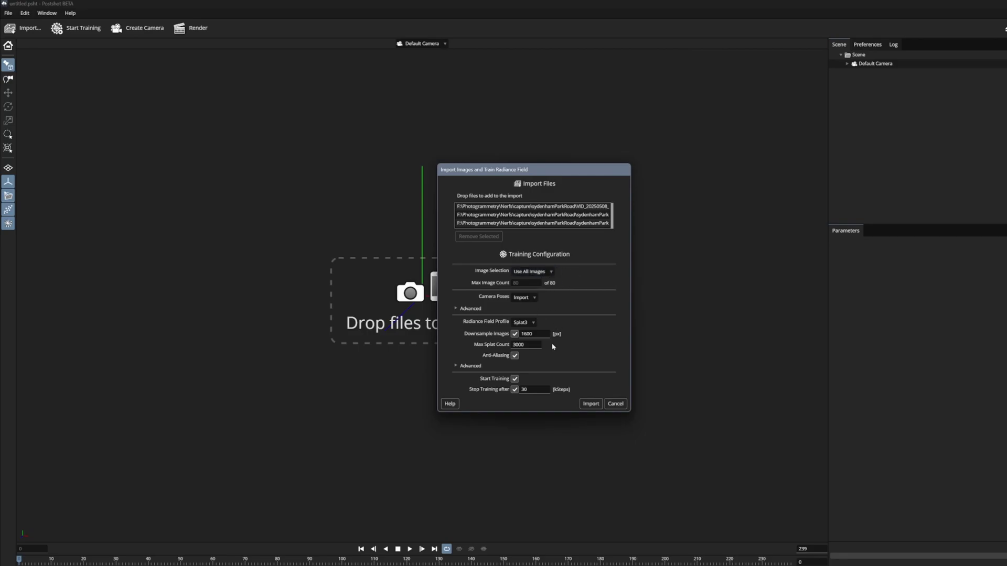
Enable Treat Zero Alpha as Mask in the advanced training options and import the images, starting the 30 kSteps Splat3 training
click(455, 366)
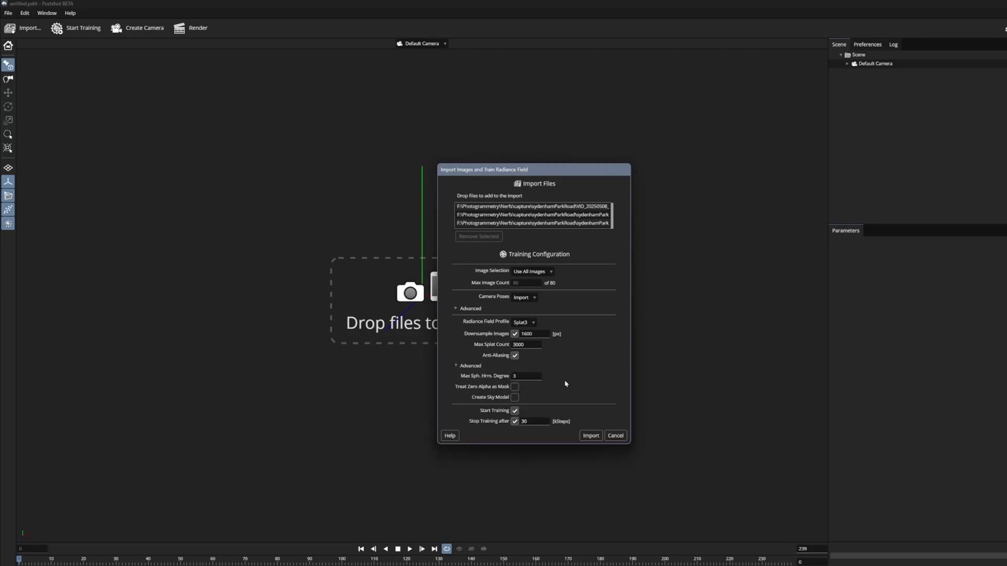
click(515, 387)
click(591, 435)
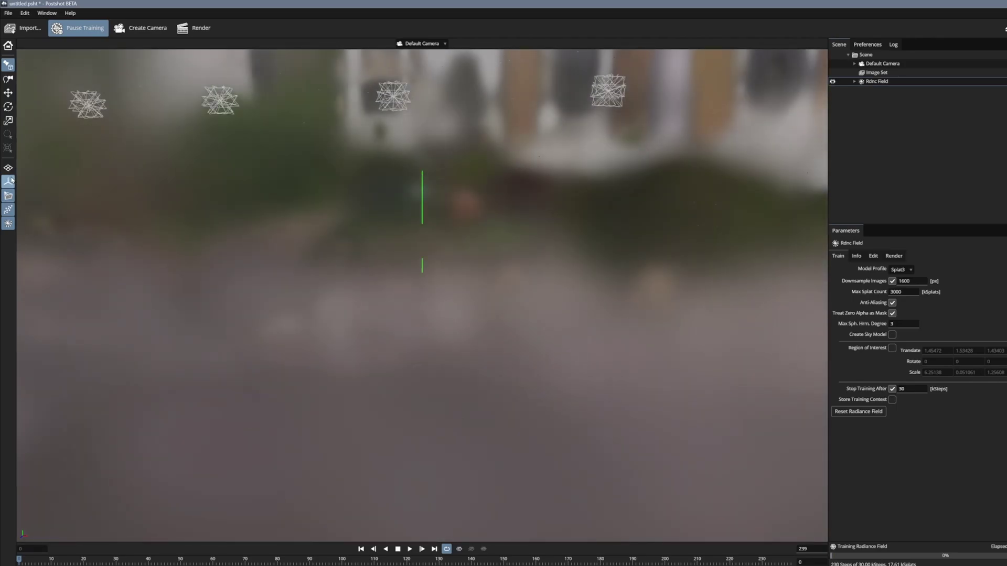
Hide the splats and show the ground grid to inspect how the camera row and sparse points sit on it
click(7, 223)
drag(498, 332, 141, 253)
click(8, 168)
drag(502, 270, 540, 276)
drag(530, 454, 497, 442)
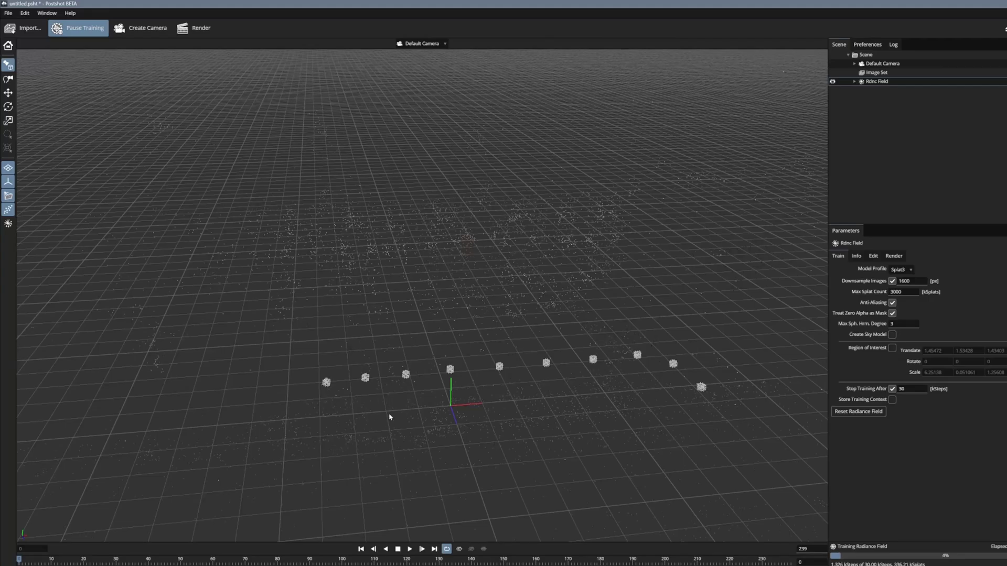
scroll(322, 397, up, 3)
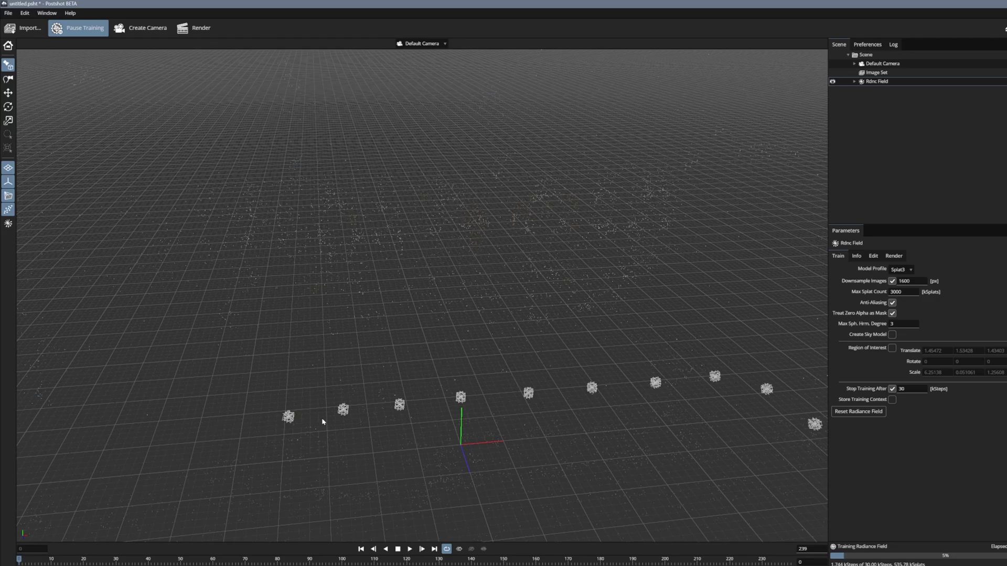
scroll(414, 344, down, 1)
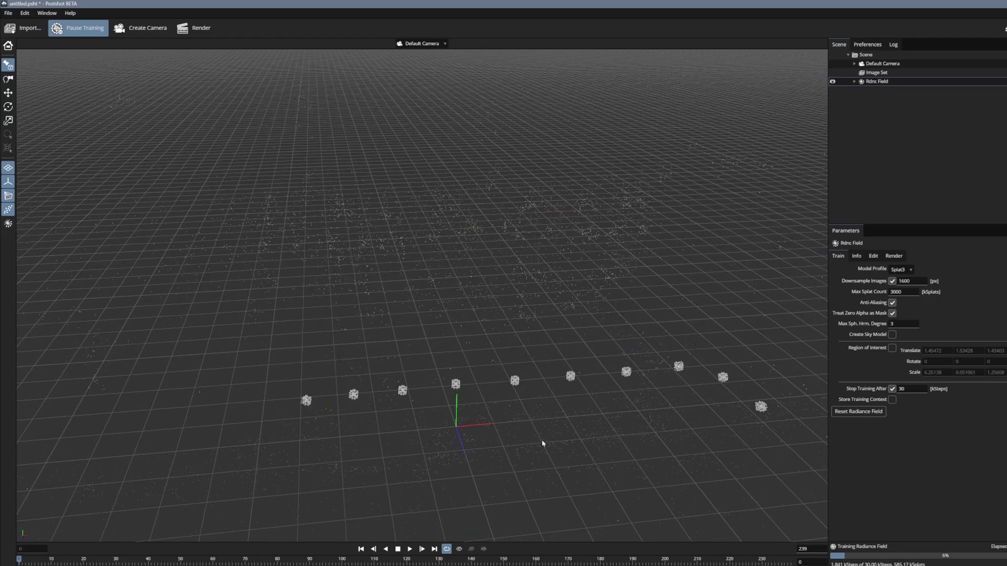
drag(546, 449, 569, 458)
middle_drag(570, 457, 512, 310)
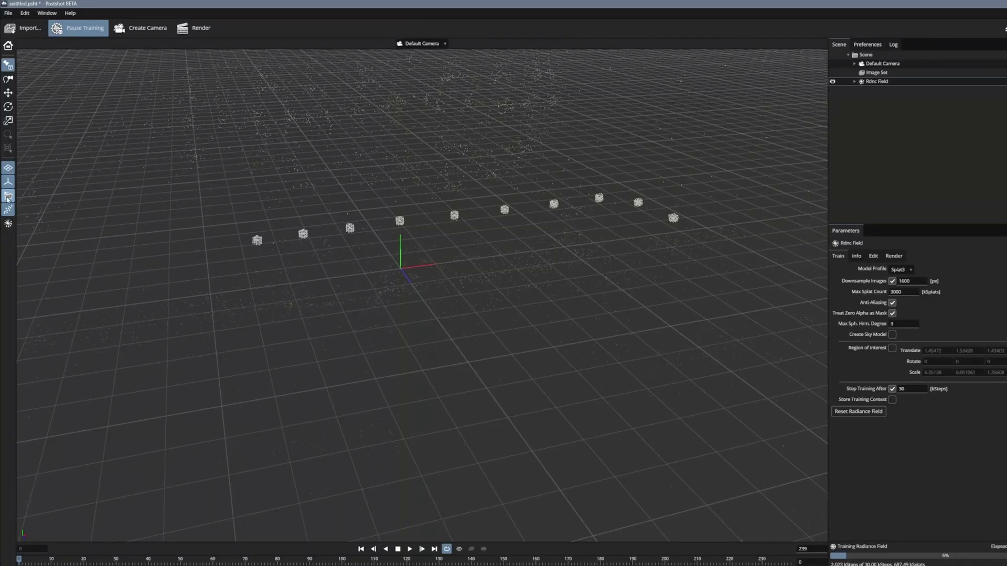
Look closer at the camera row, hide the sparse points, axes and cameras, and display the splats again
scroll(430, 183, up, 3)
scroll(467, 164, up, 3)
middle_drag(497, 148, 511, 325)
scroll(512, 326, up, 3)
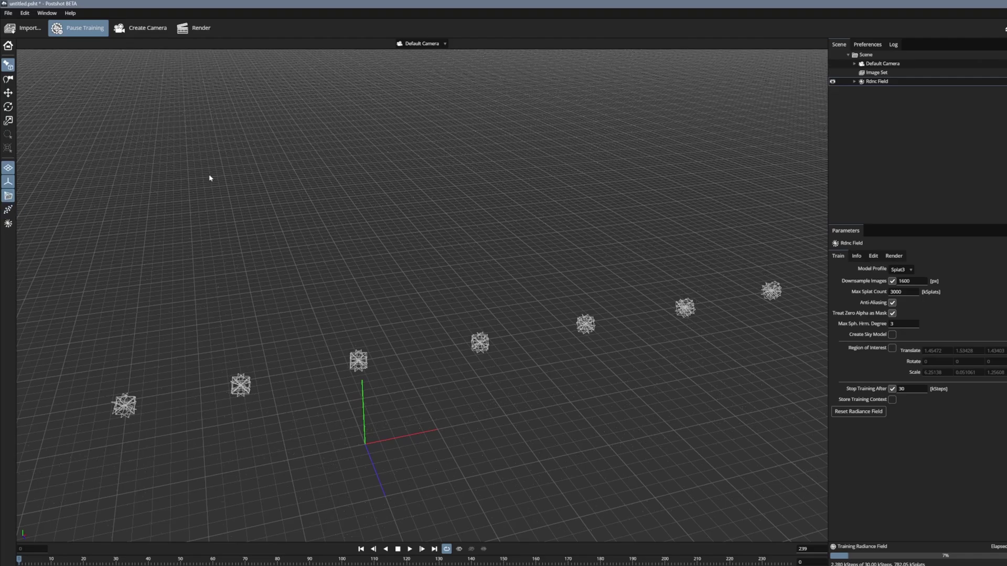
click(10, 183)
click(8, 196)
click(8, 224)
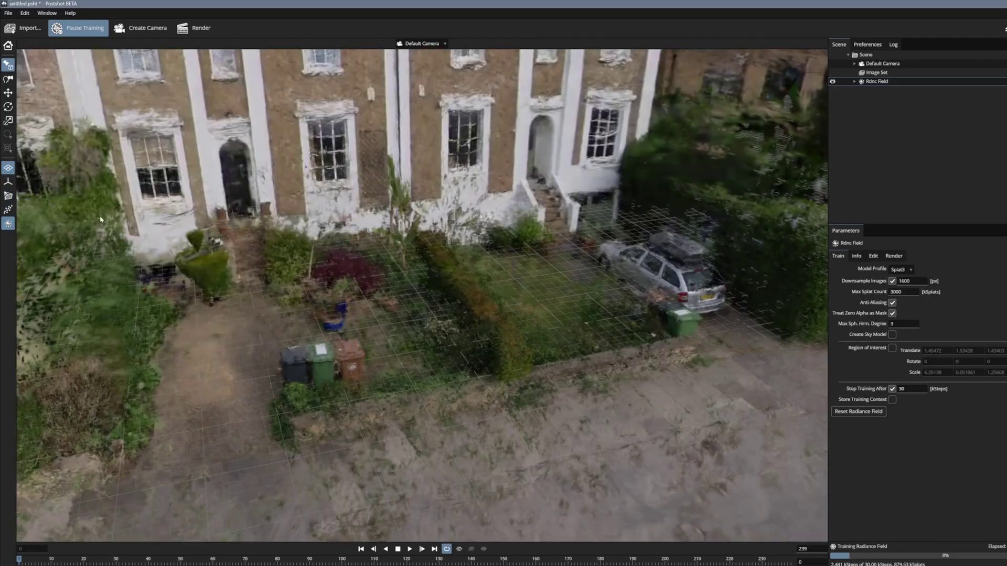
Examine the training splat along the houses and road, and display the cameras over it again
drag(429, 266, 475, 267)
drag(624, 409, 559, 413)
middle_drag(719, 493, 622, 420)
drag(623, 420, 594, 412)
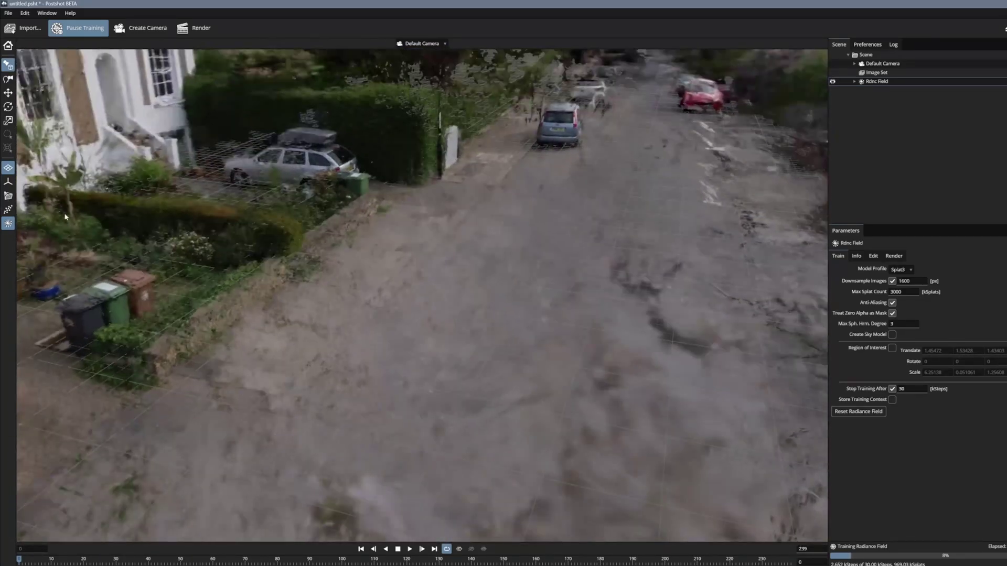
drag(611, 315, 498, 289)
scroll(481, 299, down, 3)
scroll(458, 321, down, 2)
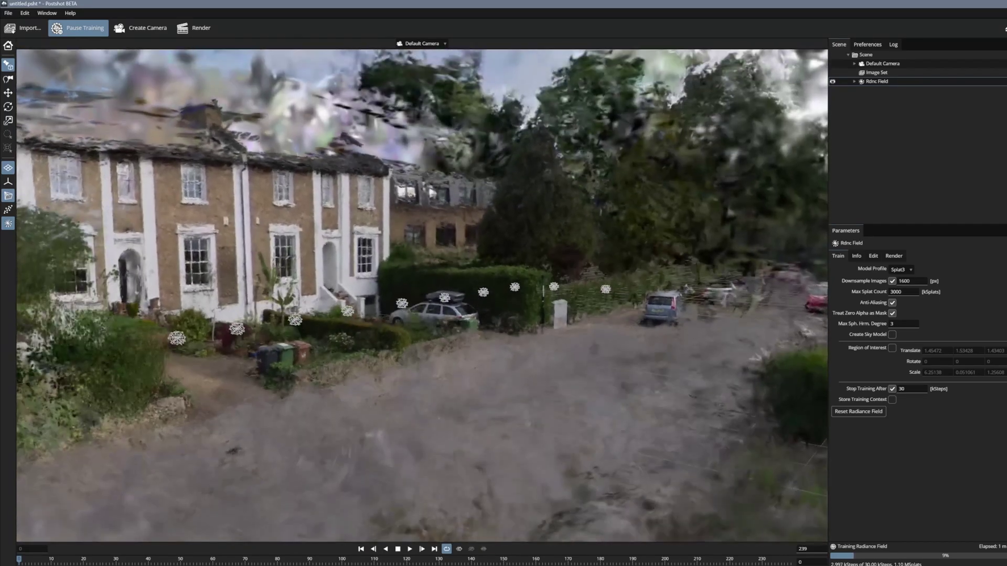
Examine the pavement below the camera row, the front gardens and the house fronts in the splat while it trains
scroll(423, 296, up, 2)
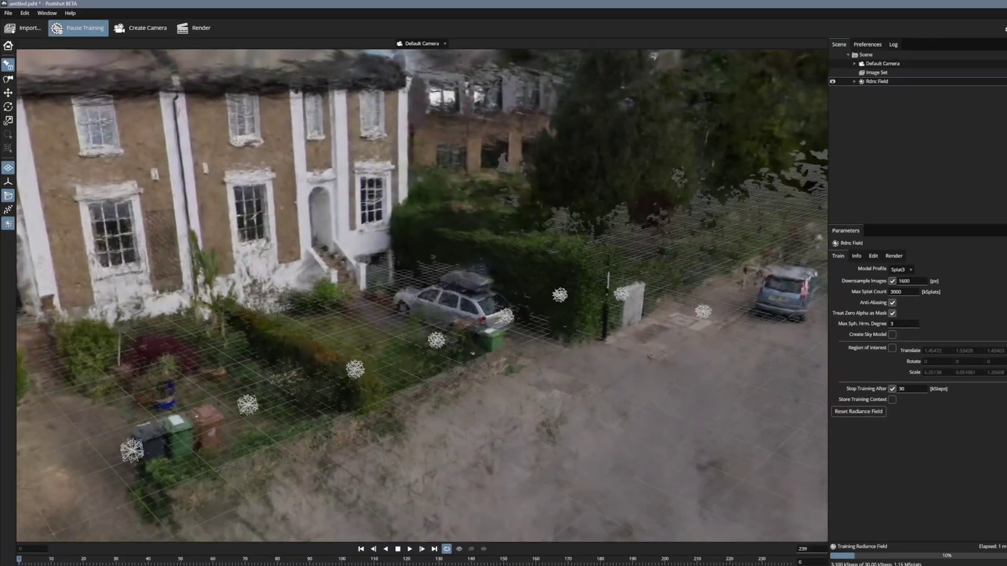
middle_drag(438, 319, 465, 163)
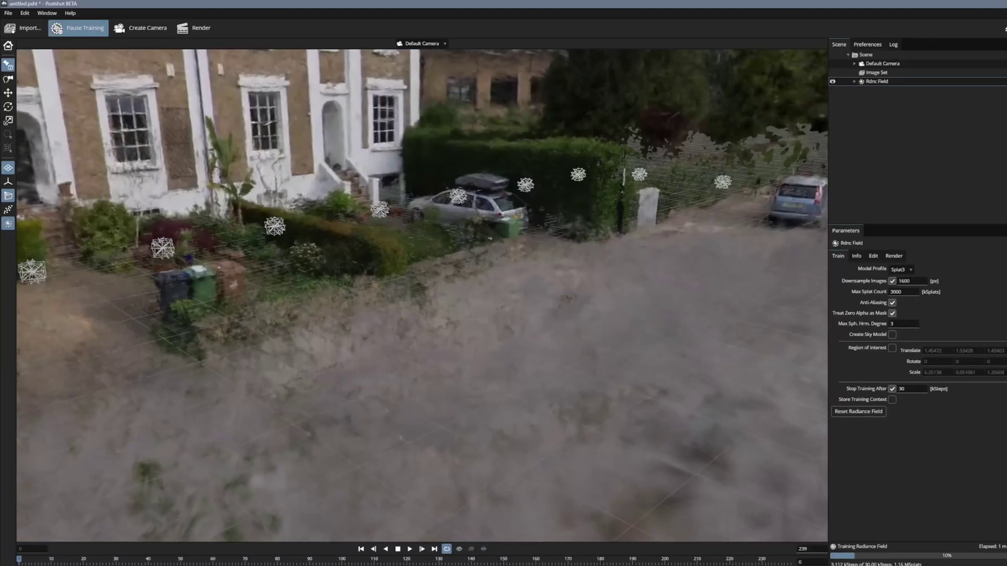
scroll(438, 319, up, 5)
middle_drag(438, 304, 506, 456)
drag(439, 304, 381, 250)
scroll(334, 275, up, 3)
drag(565, 331, 674, 359)
middle_drag(604, 347, 445, 278)
drag(445, 278, 425, 320)
middle_drag(425, 320, 425, 221)
middle_drag(564, 435, 564, 315)
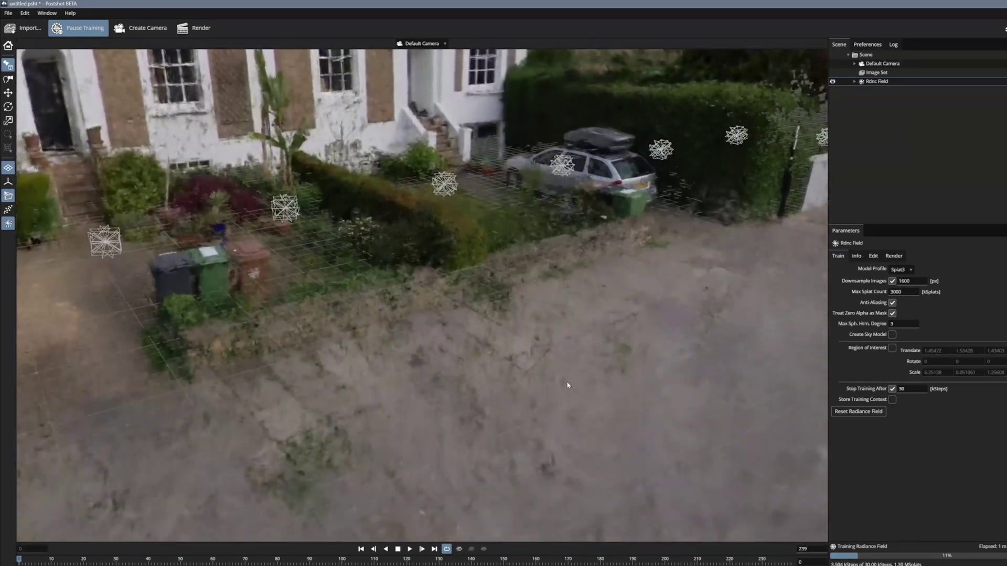
drag(563, 315, 565, 382)
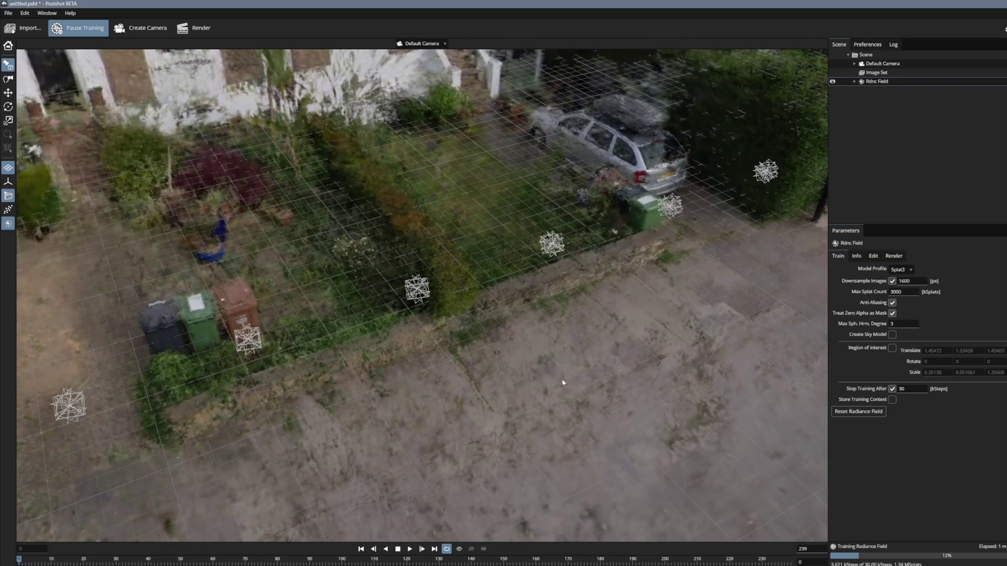
drag(540, 381, 425, 419)
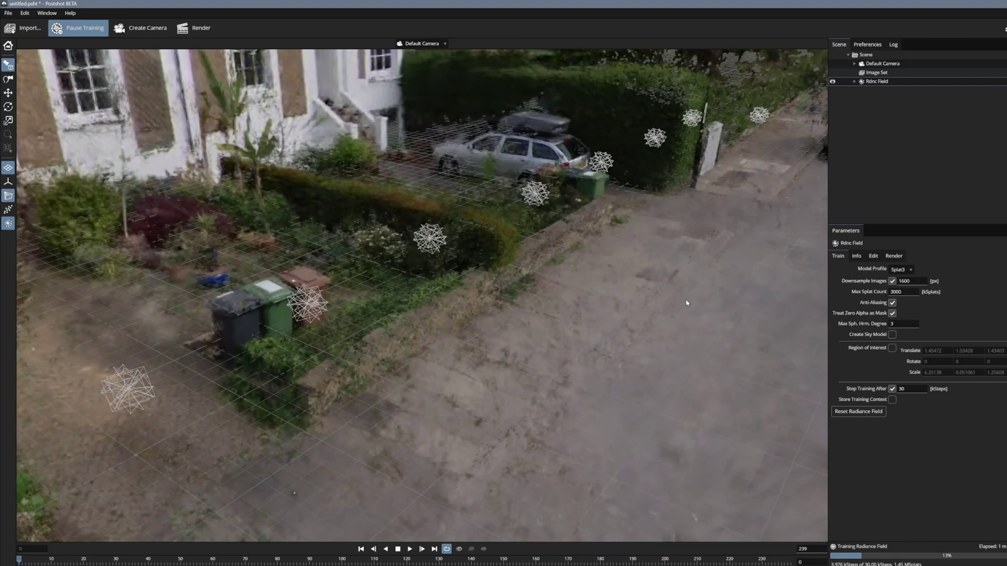
drag(686, 300, 540, 309)
middle_drag(419, 210, 524, 293)
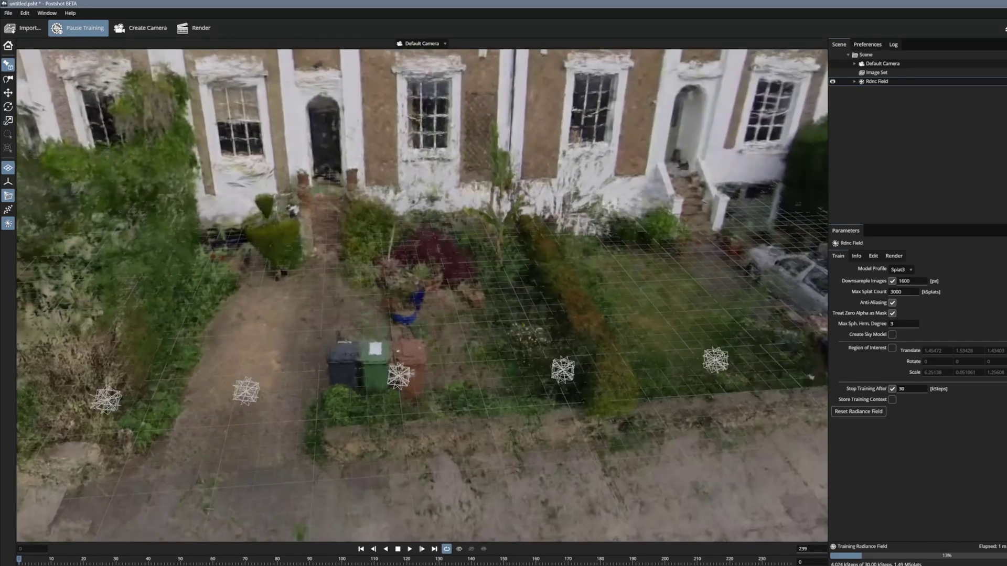
drag(473, 294, 526, 290)
middle_drag(524, 290, 506, 394)
drag(507, 393, 653, 382)
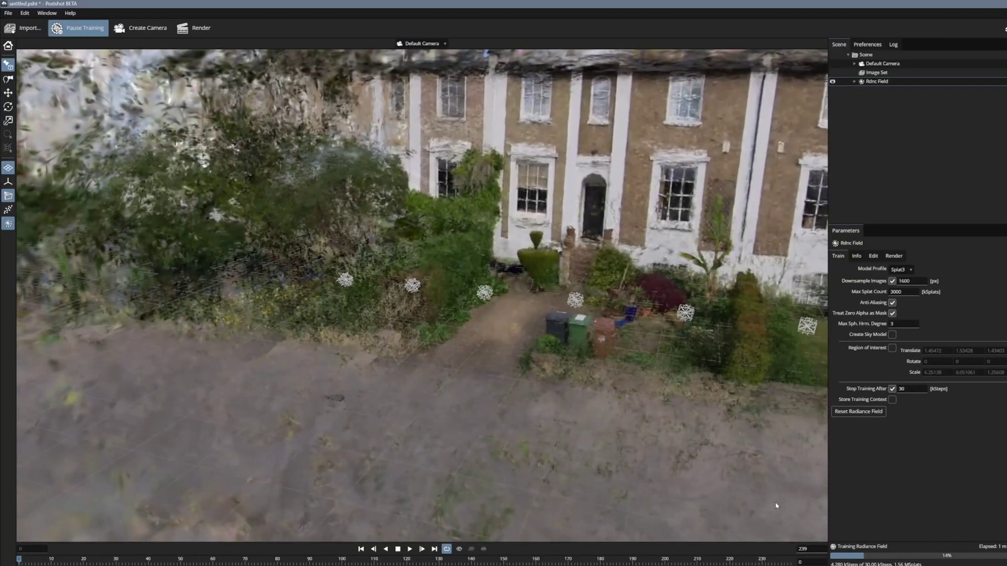
Switch to 360 Video Tools for Splats, set Total Frames to 100 and refresh the tile estimate, keeping the bottom mask at 15%
click(897, 564)
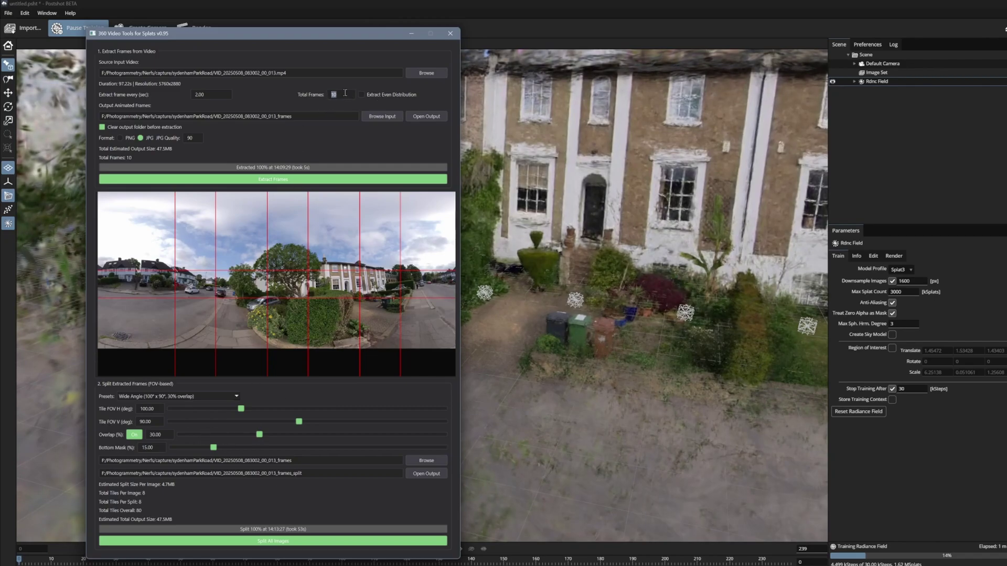
text(0)
key(ctrl+a)
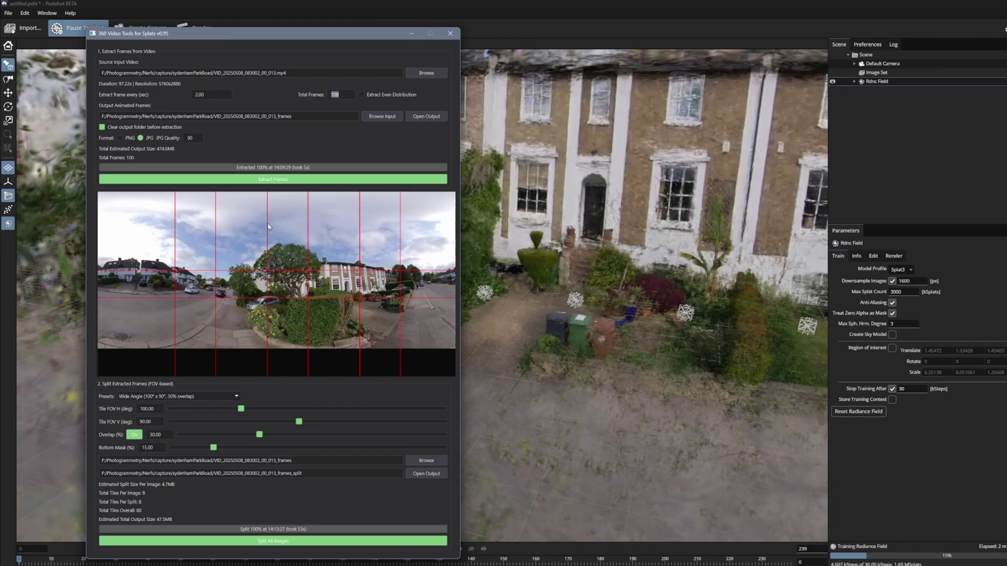
click(214, 450)
drag(215, 452, 214, 452)
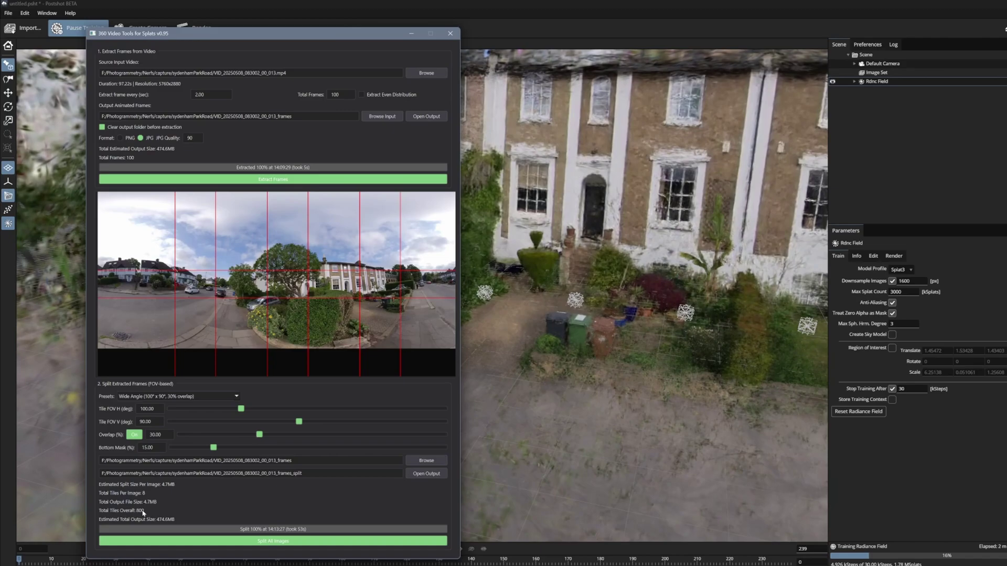
Set Total Frames to 150 and refresh the overall tile estimate with the 15% bottom mask
drag(340, 96, 336, 96)
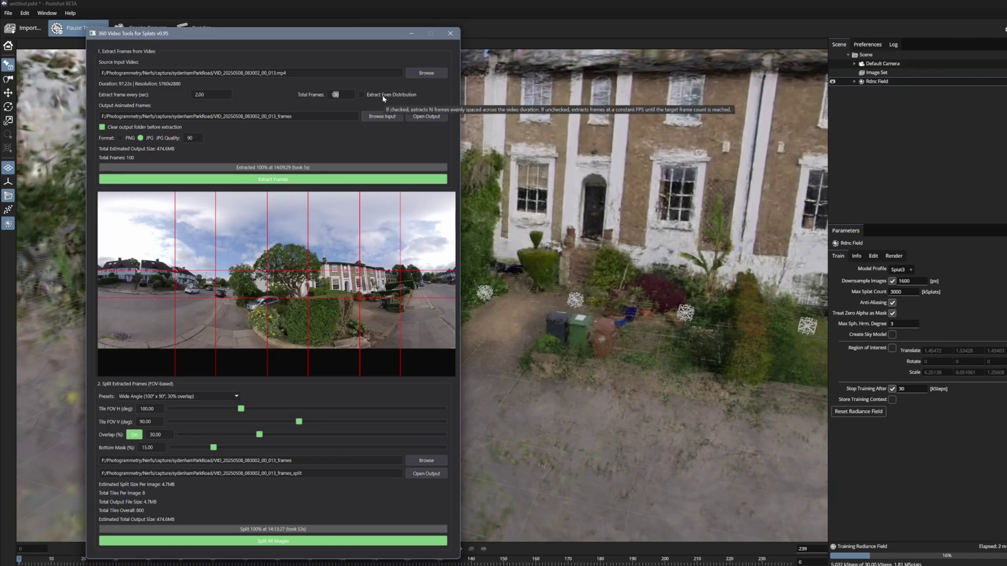
text(150)
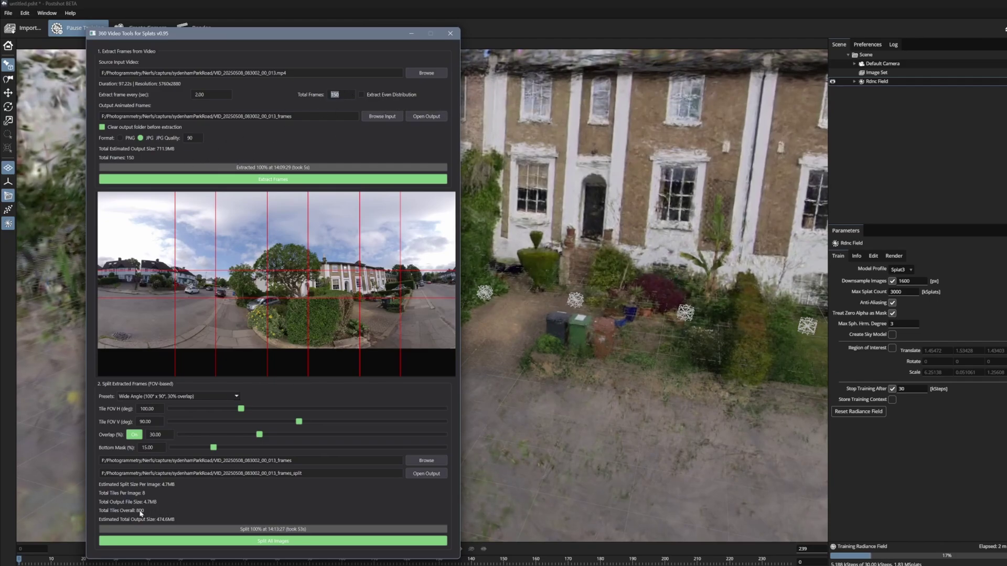
drag(214, 448, 213, 449)
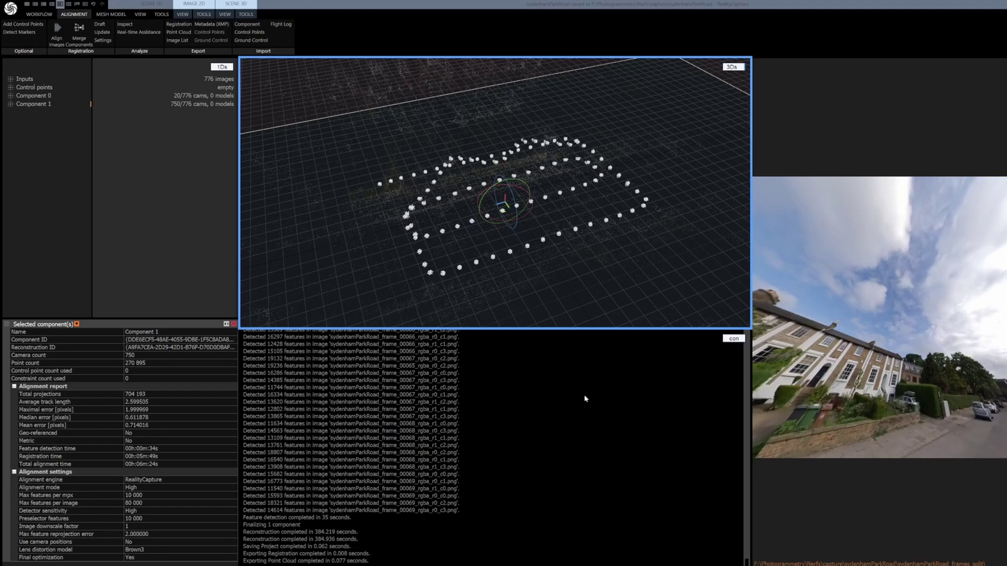
Check the split settings in 360 Video Tools for Splats and examine the aligned camera path from above in RealityCapture
mouse_move(738, 565)
click(738, 543)
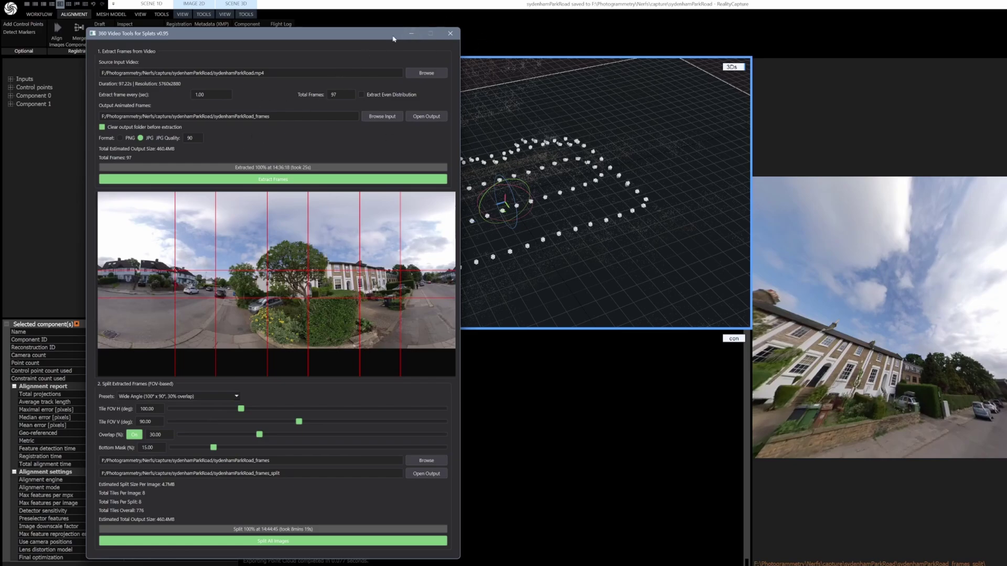
click(411, 34)
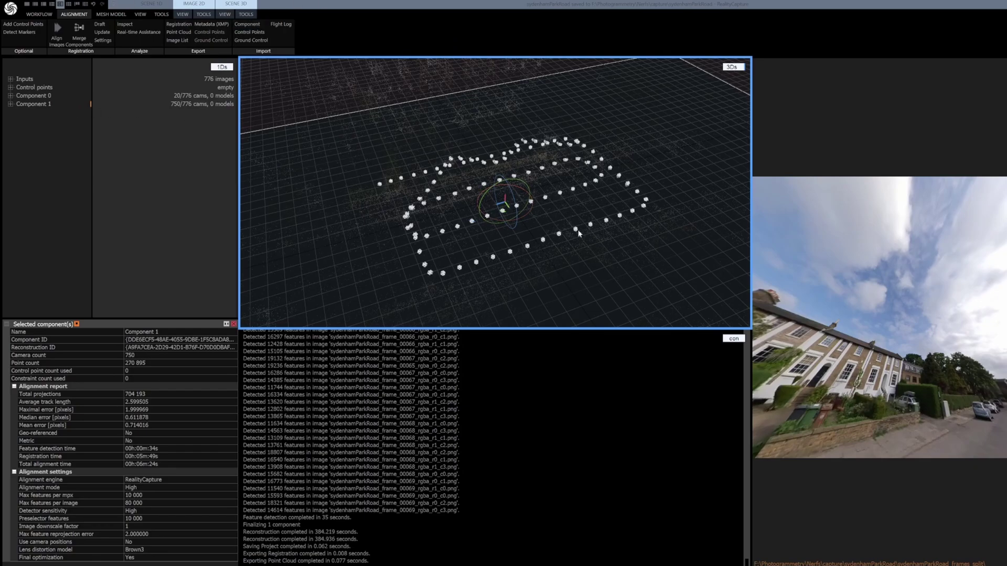
drag(580, 231, 616, 290)
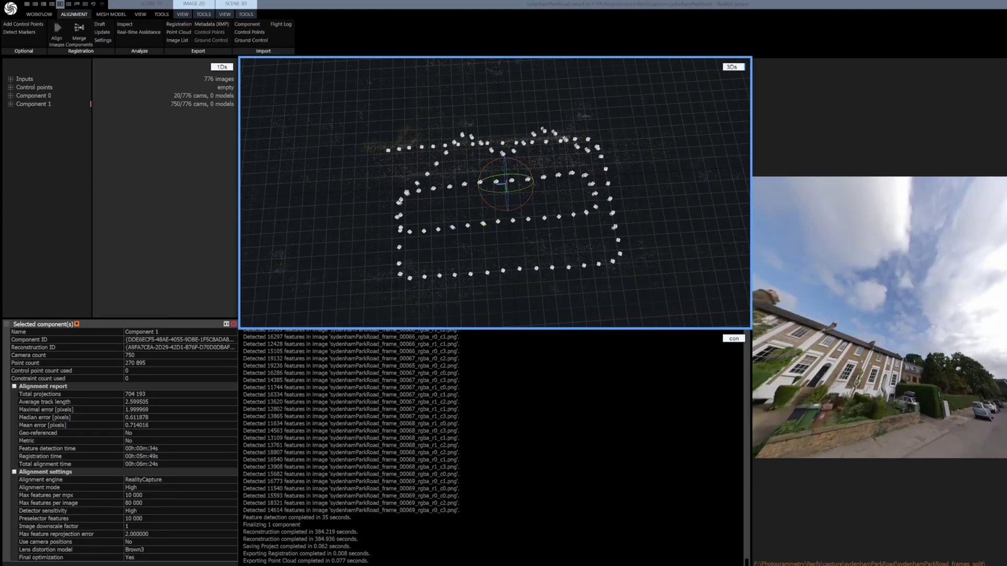
Switch to Postshot, play back the Camera4 animation along the street, stop it and view the scene through the Default Camera
click(865, 554)
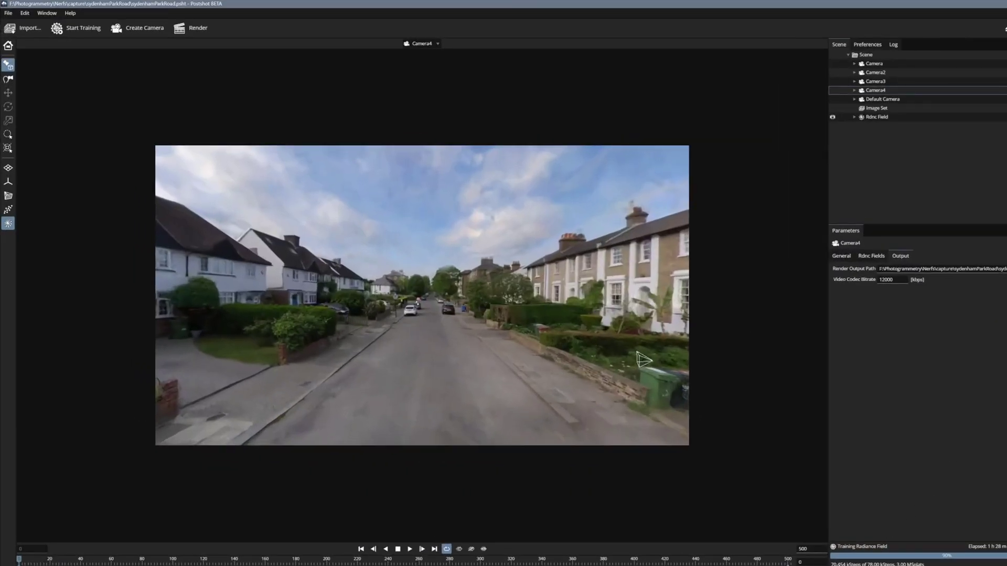
key(space)
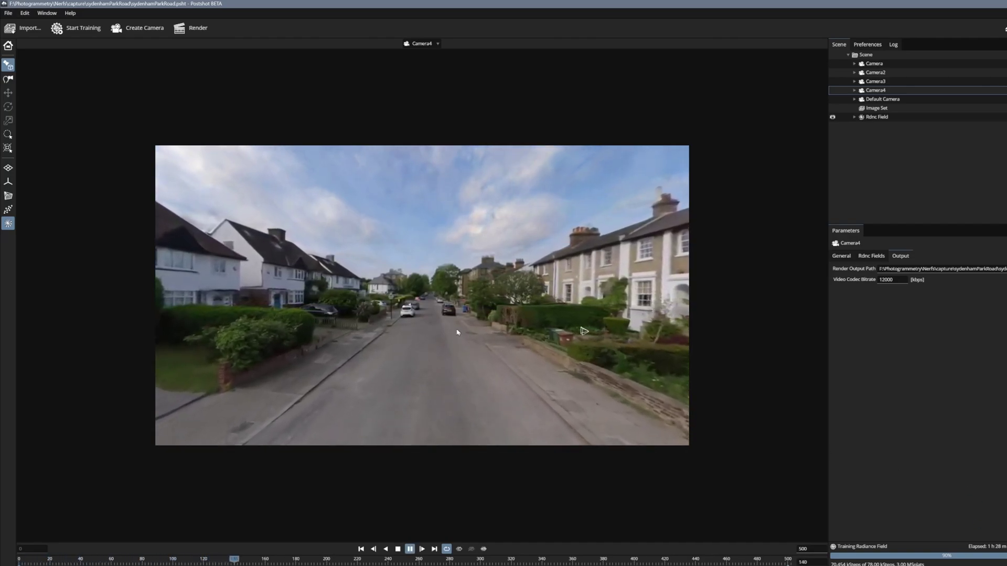
click(409, 549)
click(421, 43)
click(452, 56)
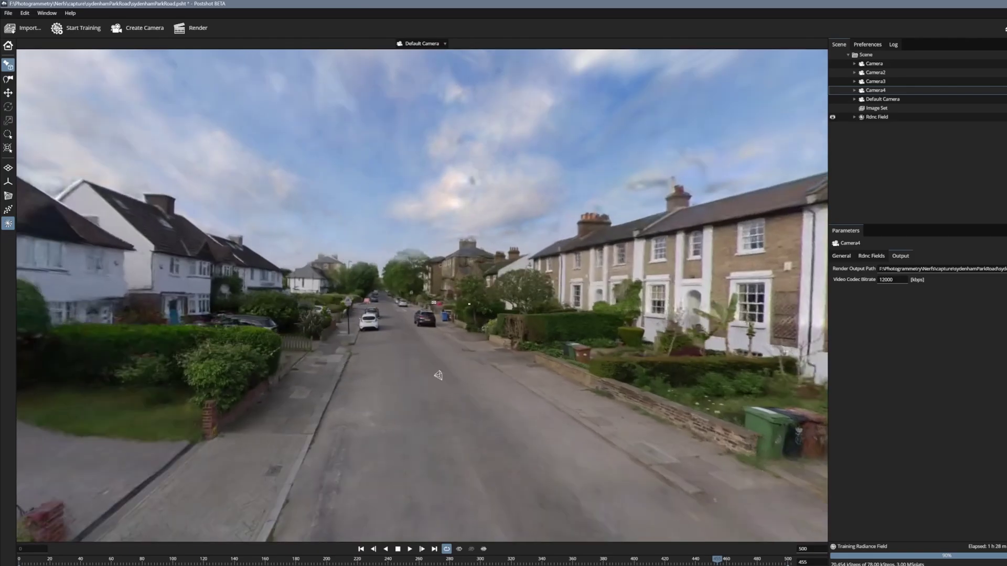
Display the training cameras over the splat and switch to fly navigation
drag(458, 383, 335, 351)
click(8, 196)
click(9, 79)
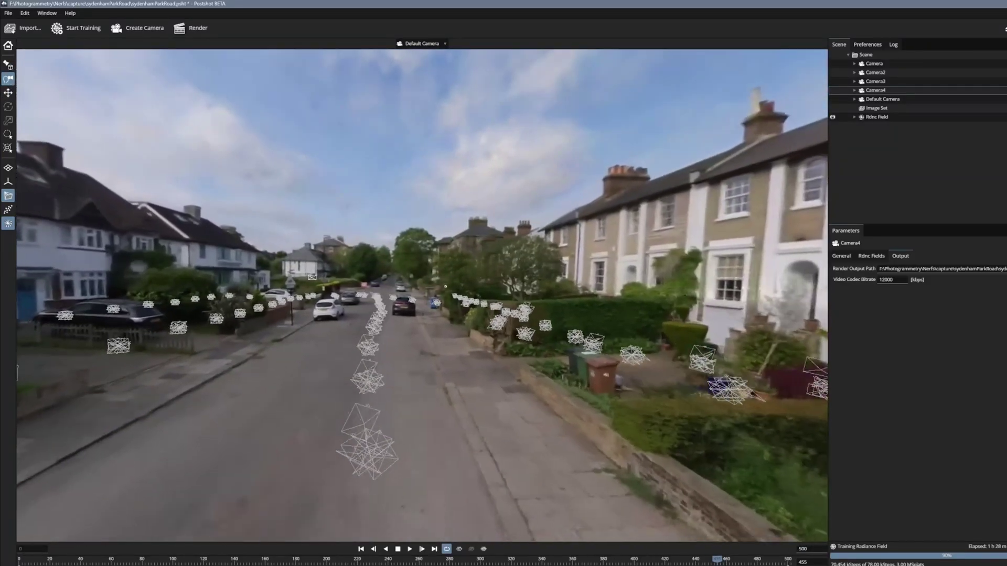
Fly along the road in the splat to examine the parked cars, pavement, front gardens and brick house fronts
key(w)
key(a)
drag(445, 287, 536, 253)
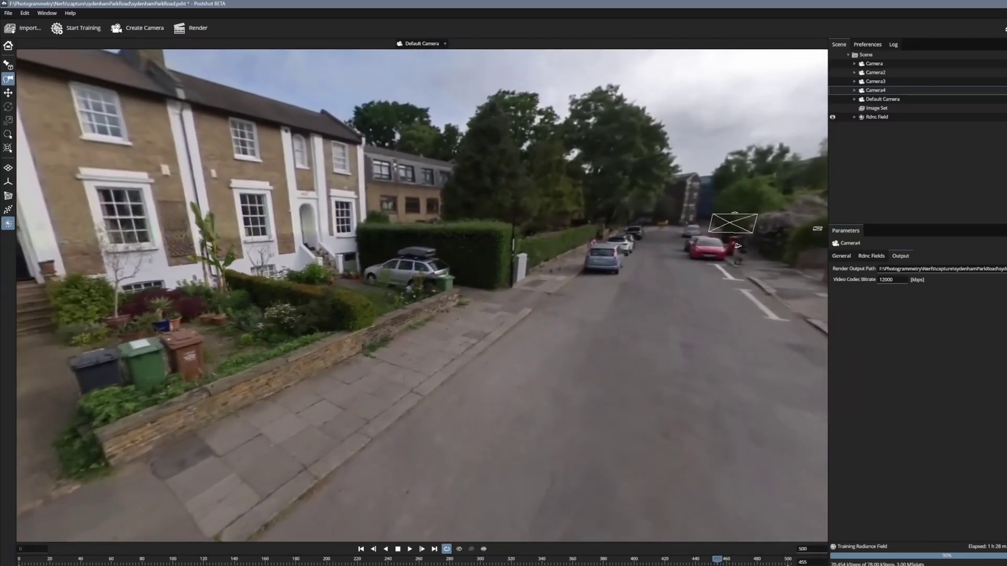
drag(422, 295, 575, 231)
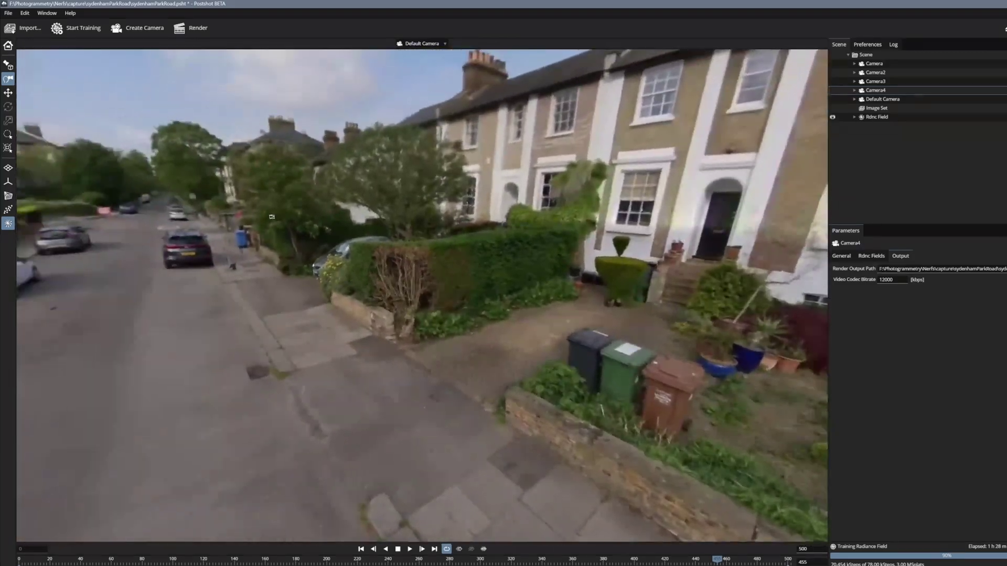